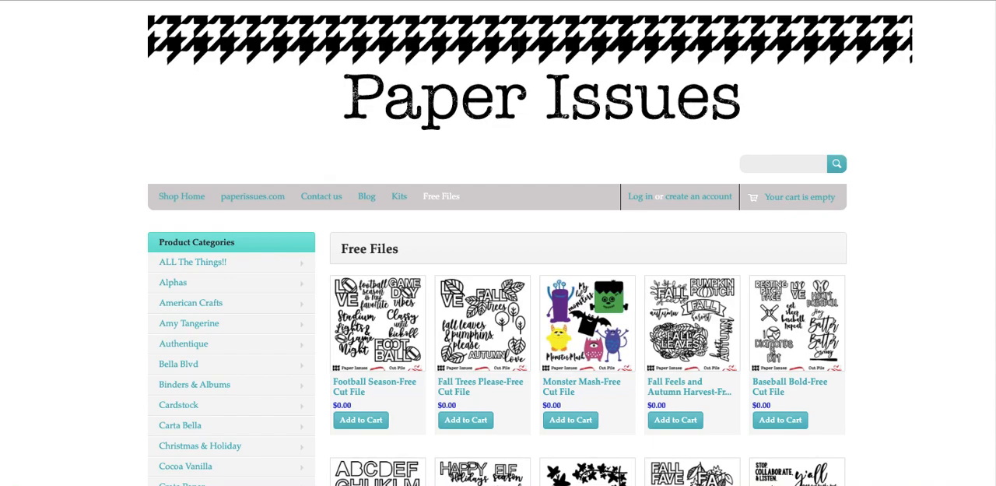
Browse the first page of Free Files cut files to its end and go on to the next page
scroll(991, 155, "down", 6)
scroll(990, 193, "down", 5)
scroll(990, 267, "down", 2)
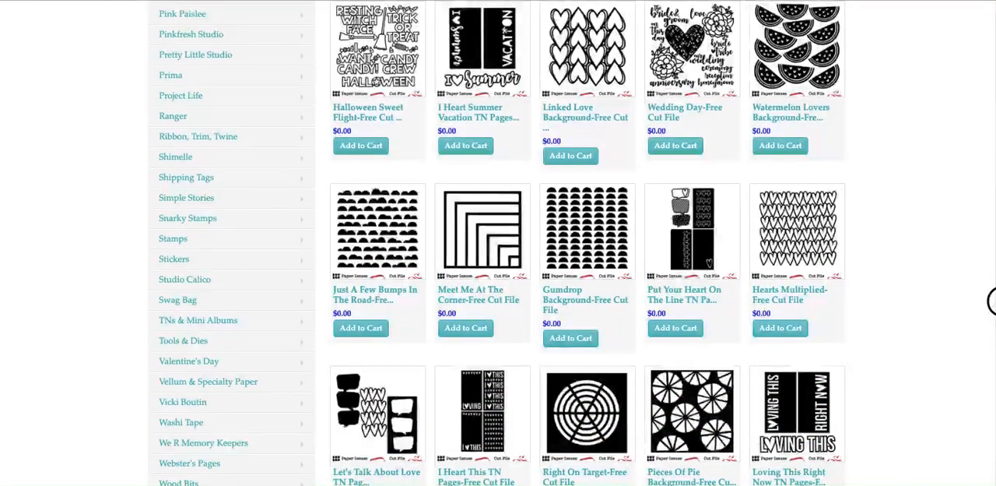
scroll(992, 300, "down", 1)
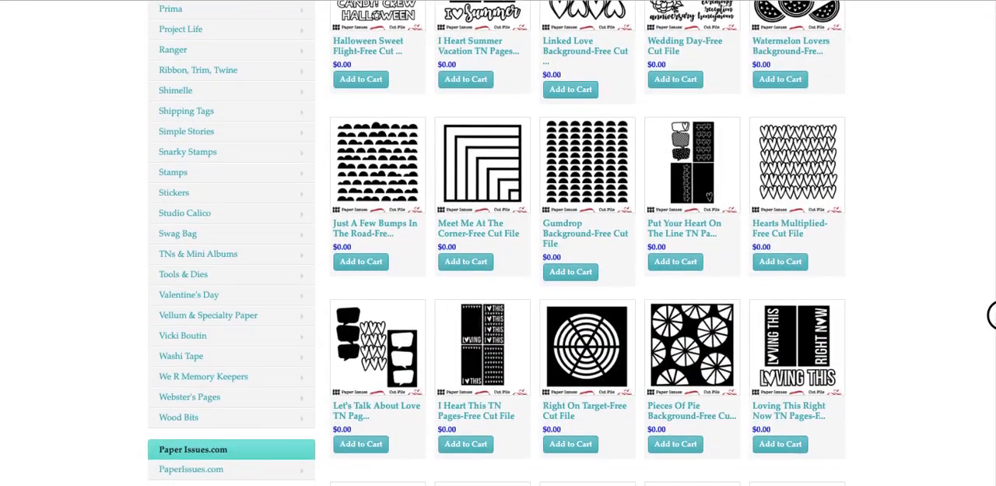
scroll(992, 317, "down", 1)
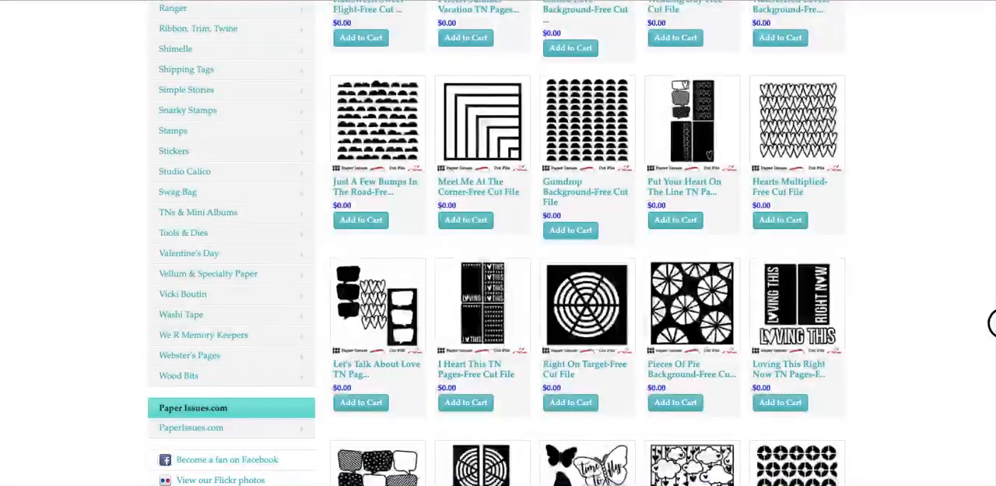
scroll(991, 322, "down", 1)
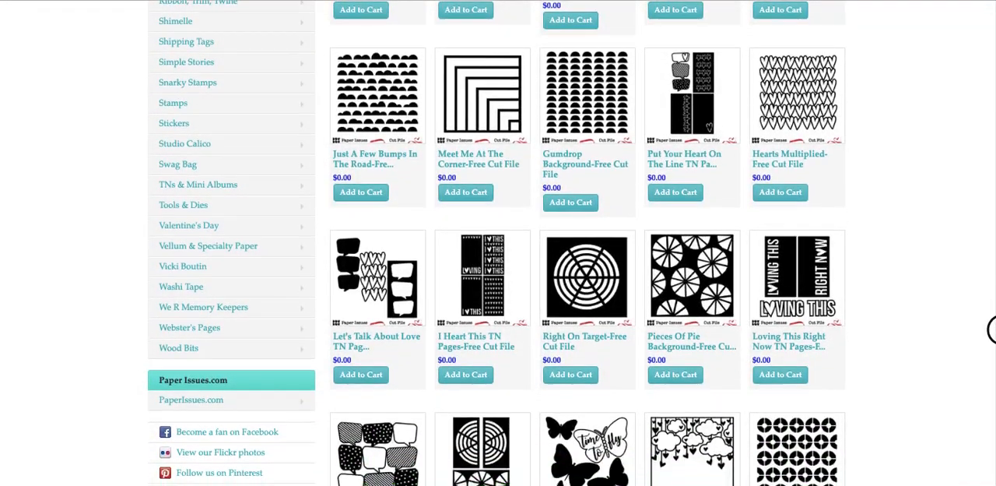
scroll(992, 343, "down", 2)
scroll(992, 365, "down", 2)
scroll(992, 389, "down", 2)
scroll(992, 404, "down", 3)
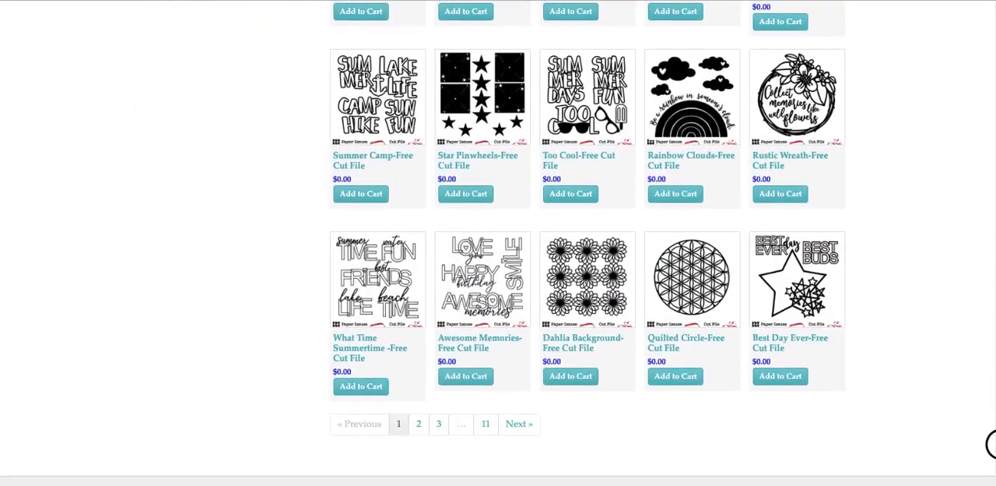
scroll(992, 443, "down", 1)
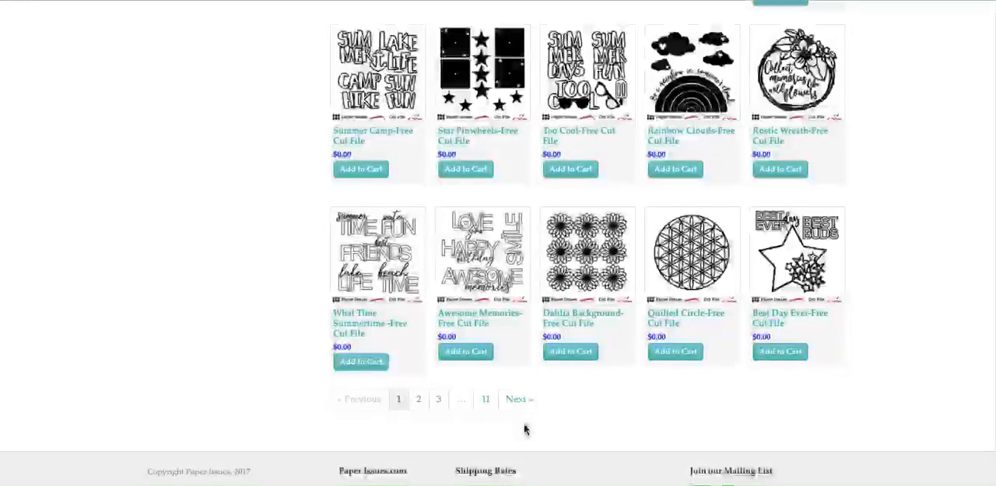
left_click(477, 360)
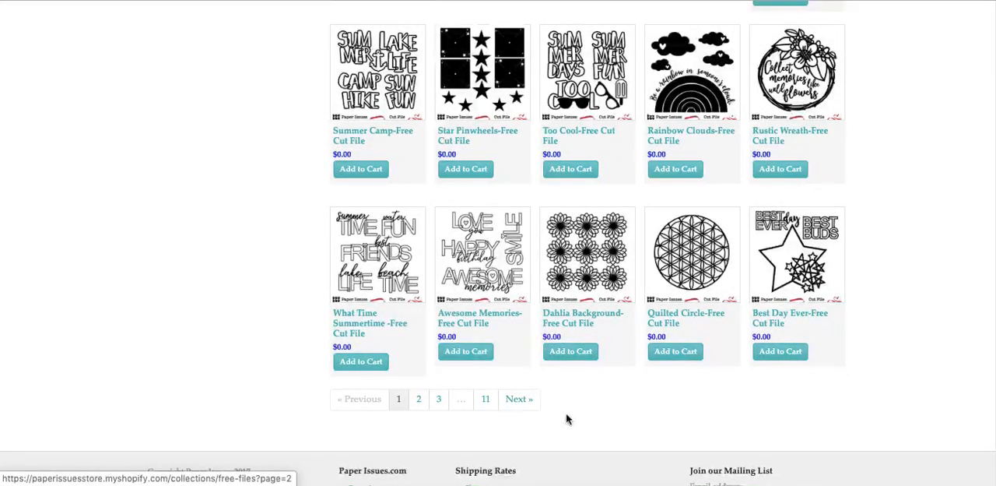
left_click(527, 405)
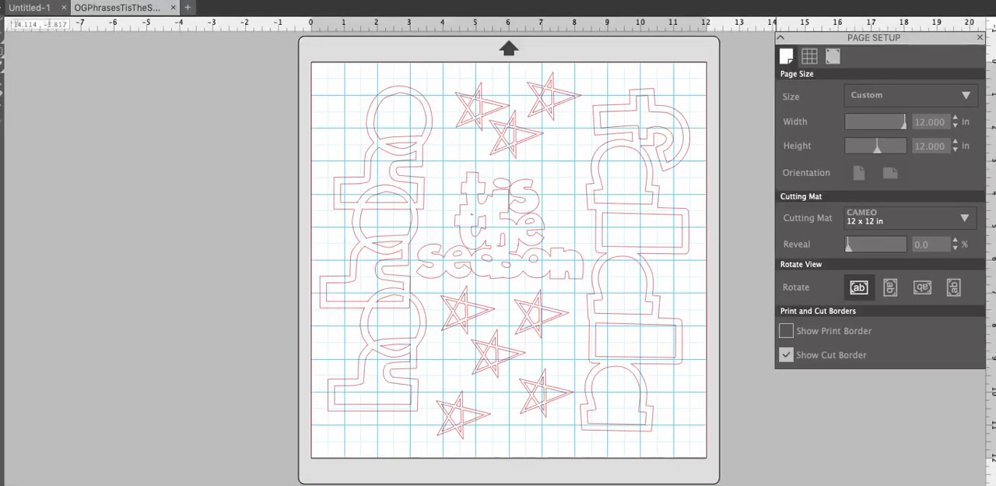
Search the computer for "screen" and open the Screenshot app
key("super+space")
type("quick")
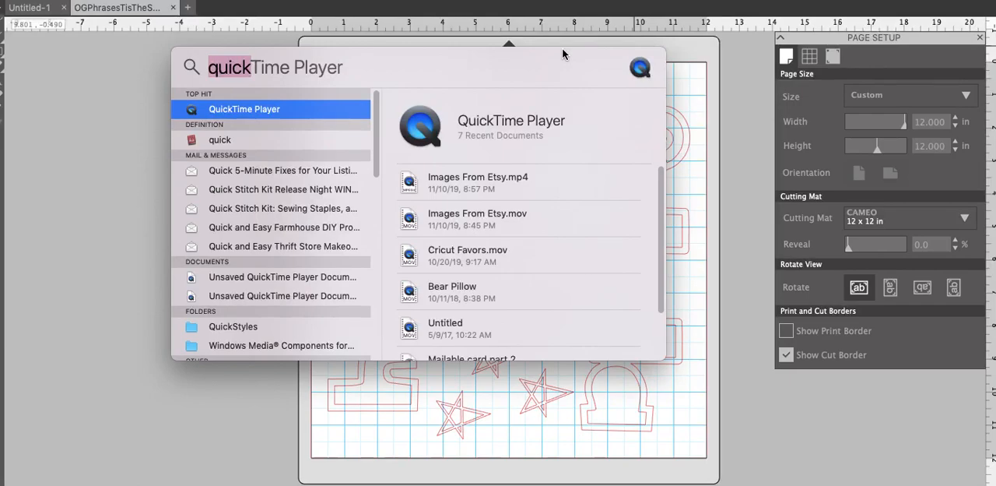
type("scr")
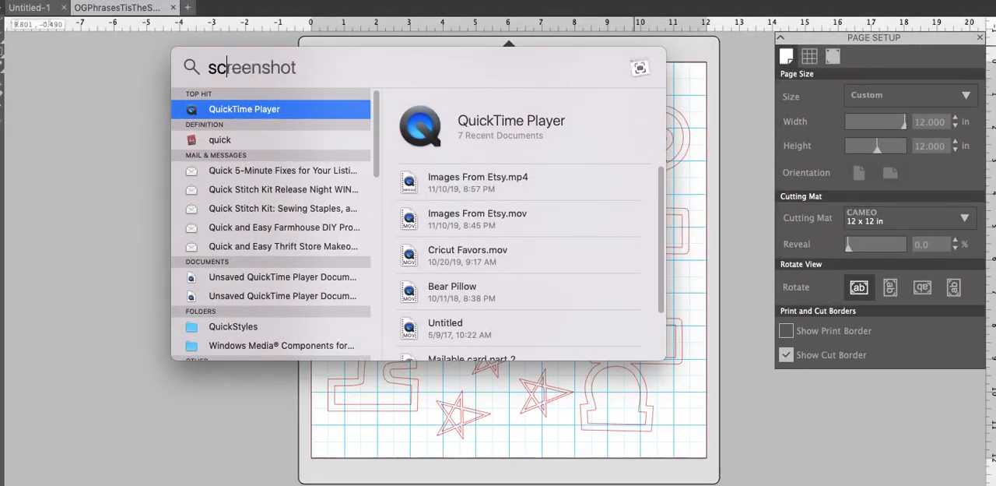
type("een")
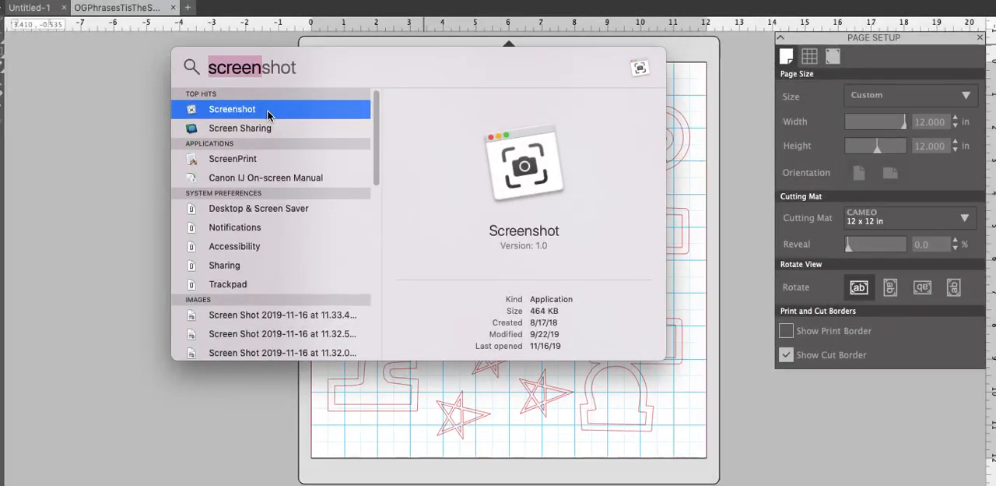
left_click(268, 114)
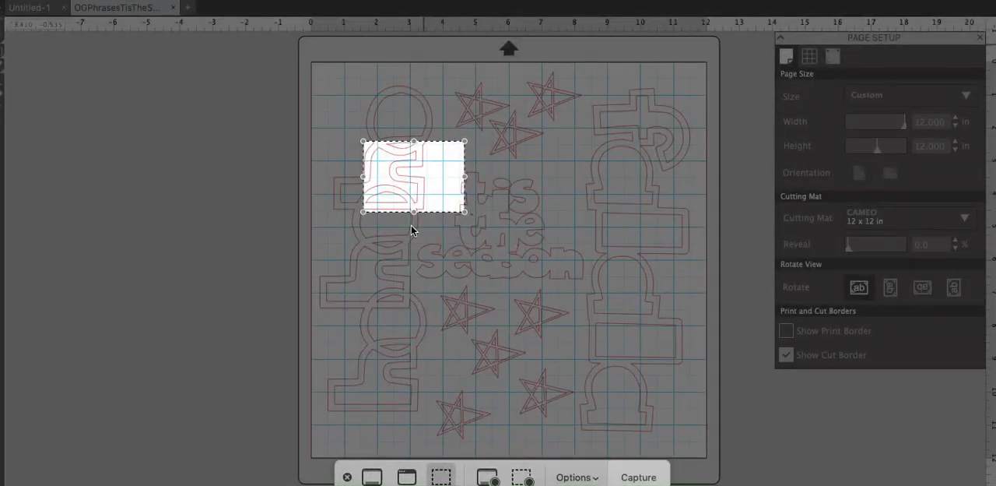
Fit the screenshot capture area around the whole vertical phrase on the left side of the mat
left_click(421, 197)
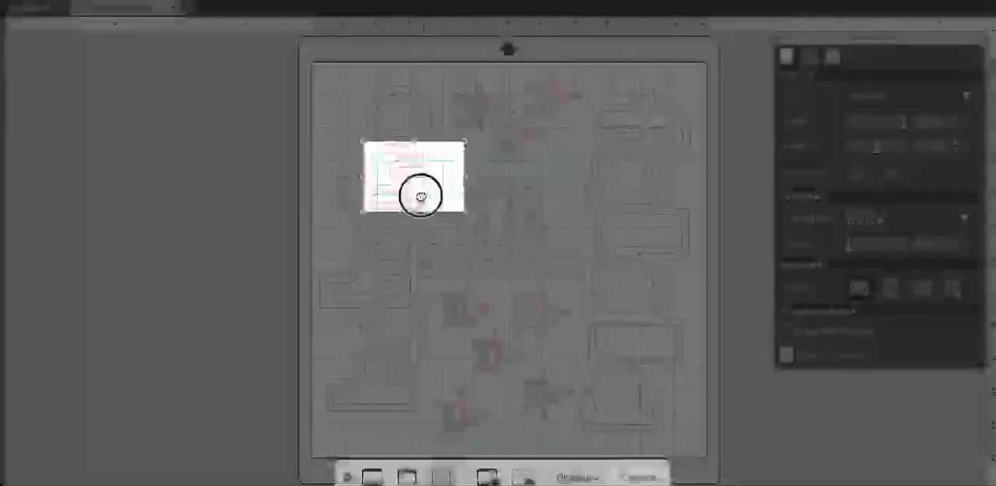
left_click_drag(420, 197, 391, 132)
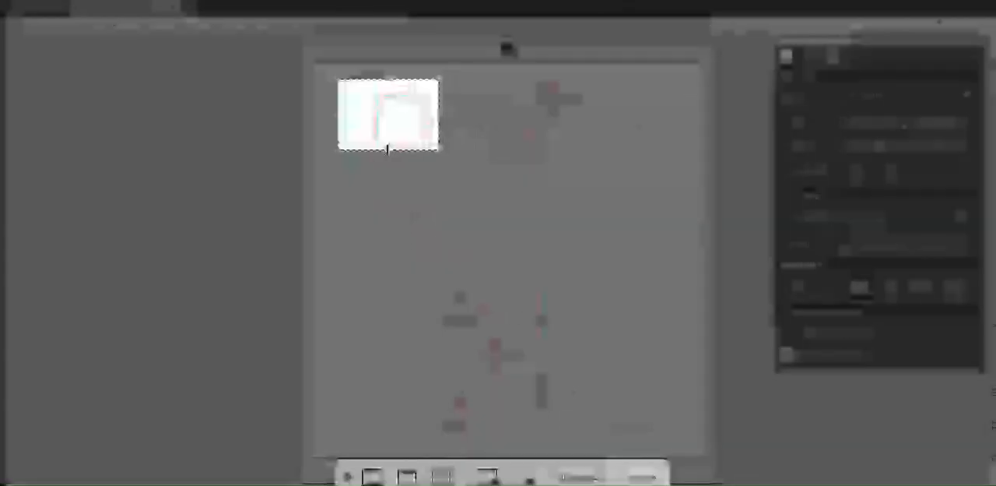
left_click_drag(388, 151, 371, 414)
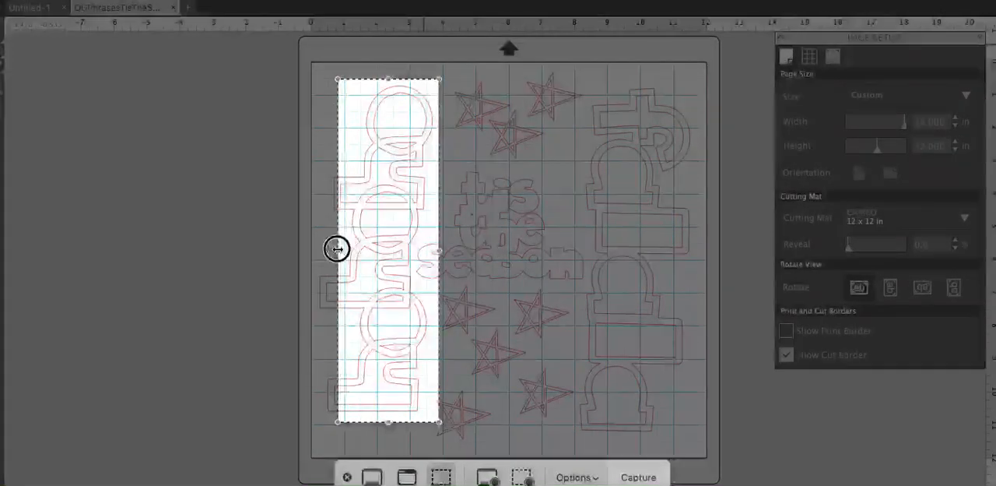
left_click_drag(338, 249, 314, 251)
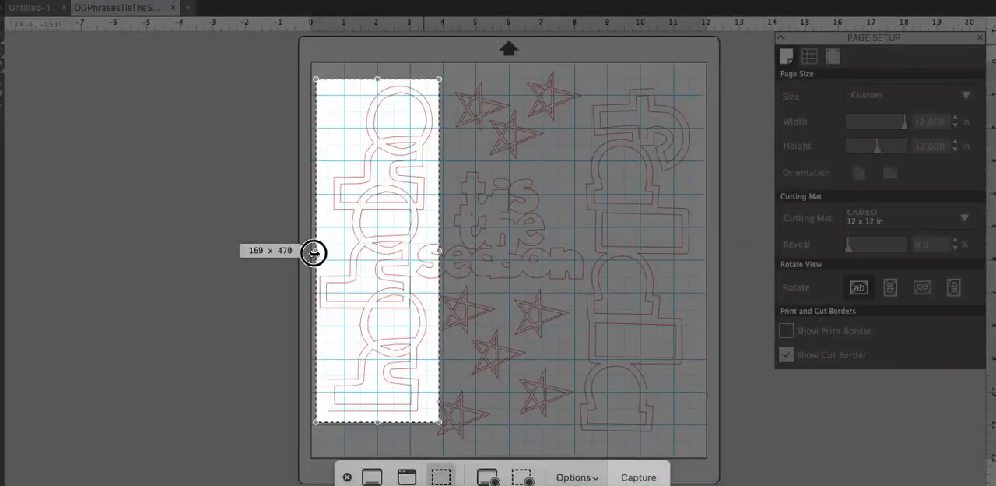
left_click_drag(314, 251, 314, 253)
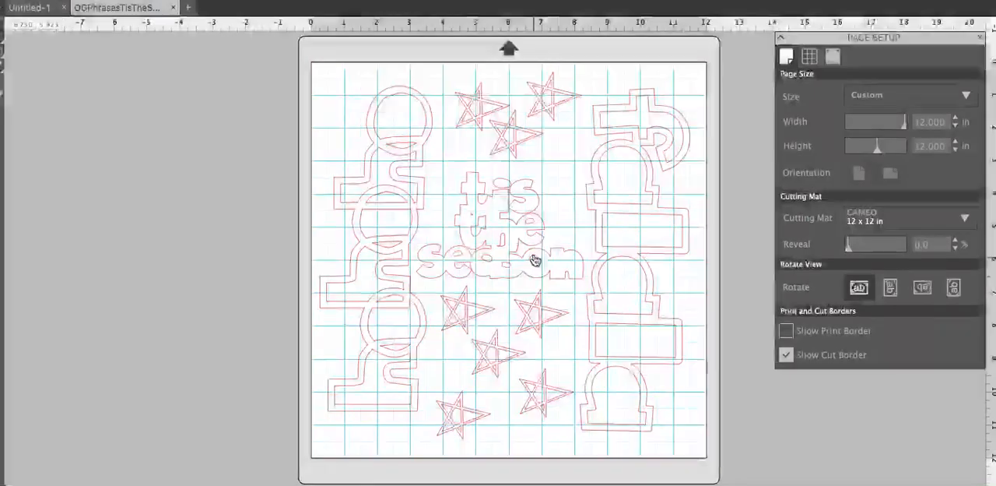
Move the "tis the season" phrase off the mat and shift the three leftmost lower stars away from the left vertical phrase
left_click(534, 268)
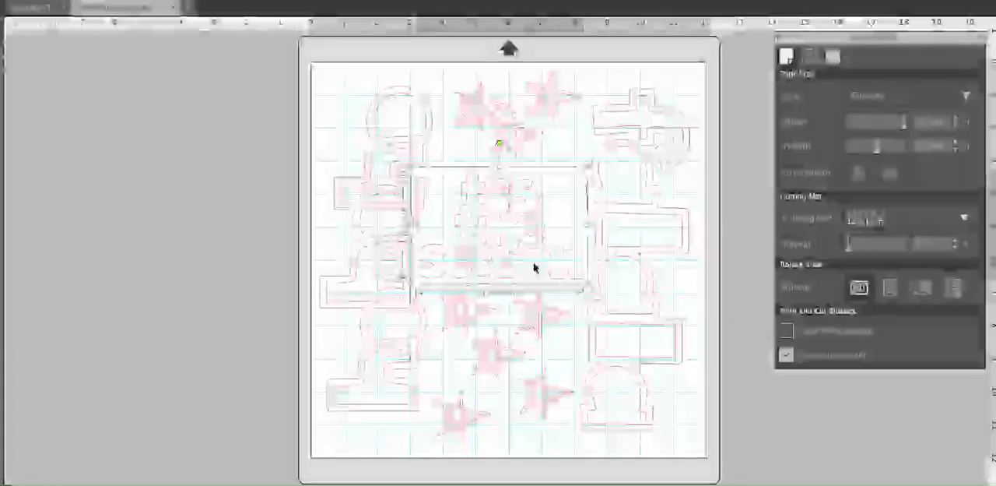
left_click_drag(534, 268, 186, 226)
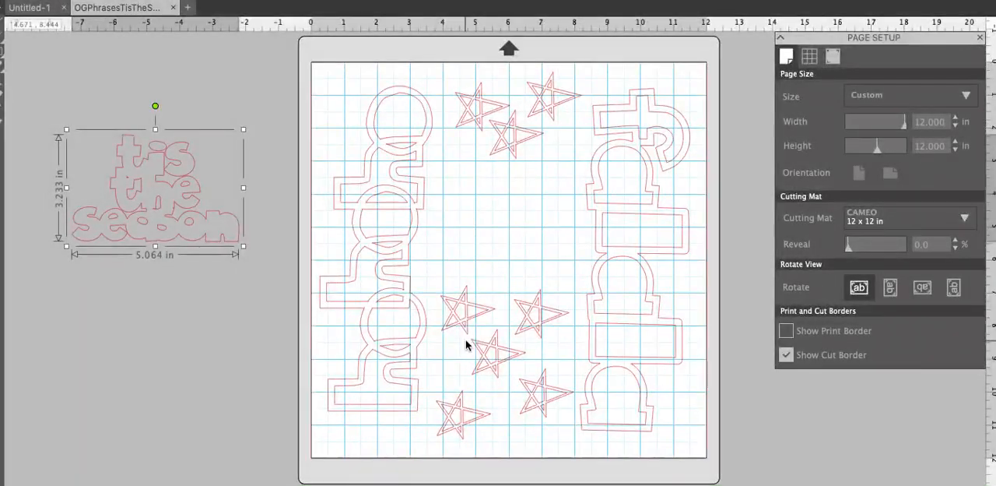
left_click_drag(467, 339, 547, 283)
left_click_drag(498, 373, 517, 382)
left_click_drag(483, 419, 516, 418)
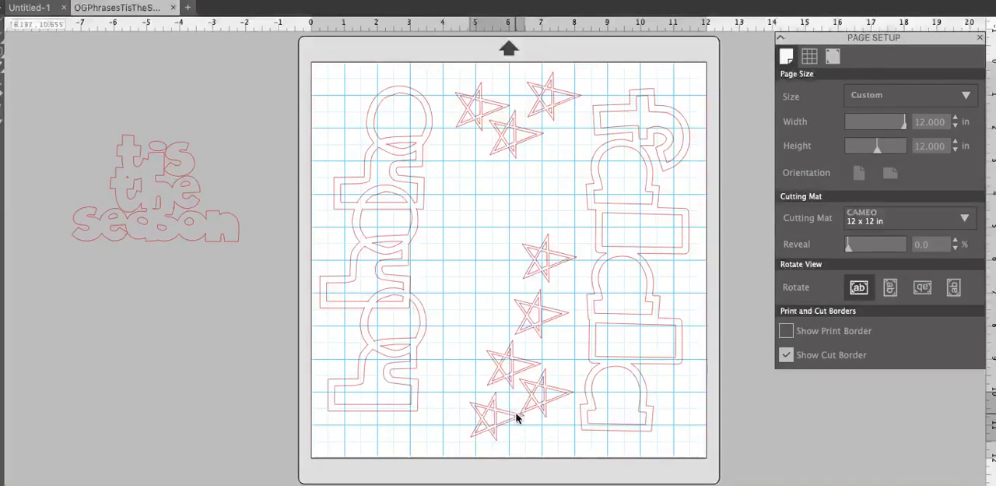
Delete the three stars near the top of the mat and the upper three of the five lower stars
left_click_drag(451, 68, 556, 168)
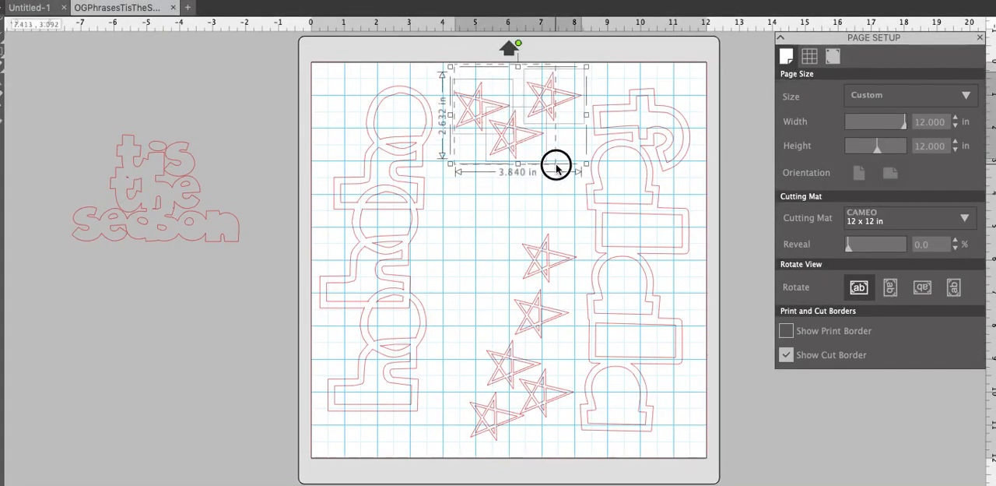
key("Delete")
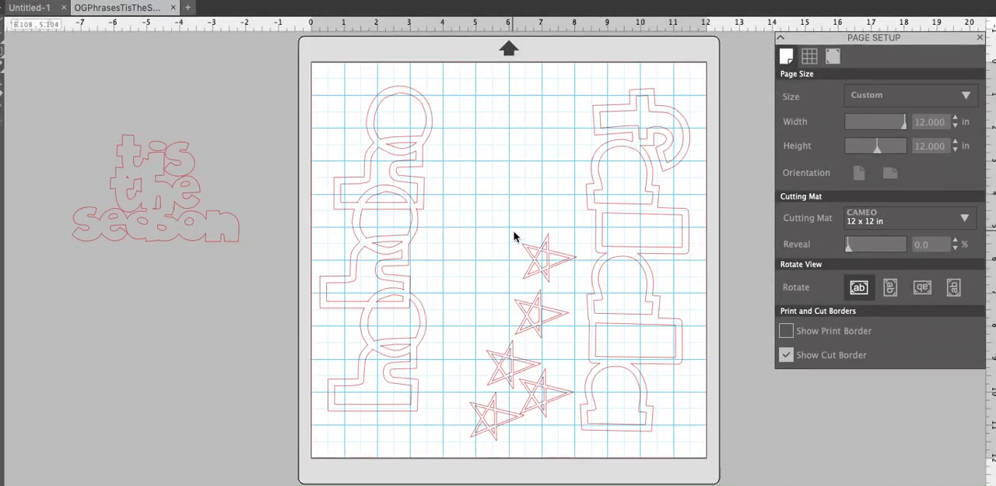
left_click_drag(536, 229, 534, 382)
key("Delete")
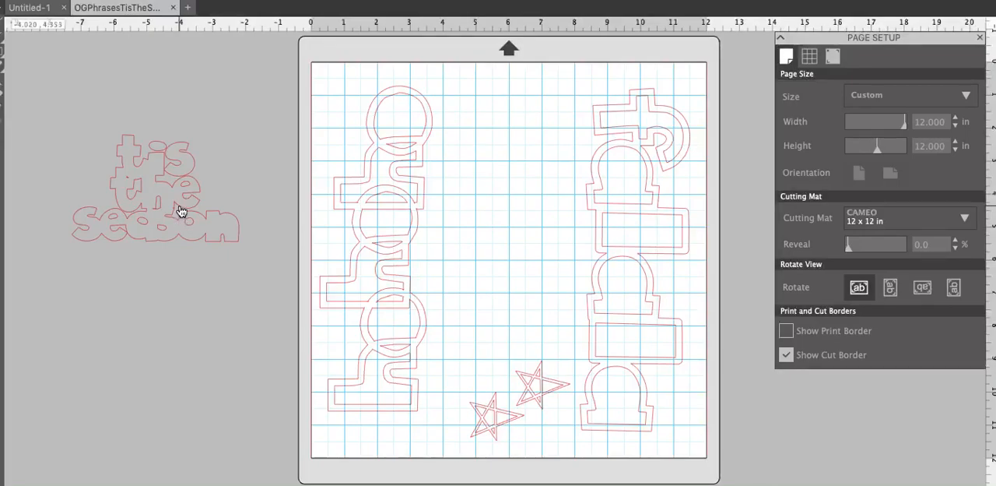
Place the "tis the season" phrase and the two remaining stars outside the mat, on its left side
left_click_drag(180, 210, 525, 247)
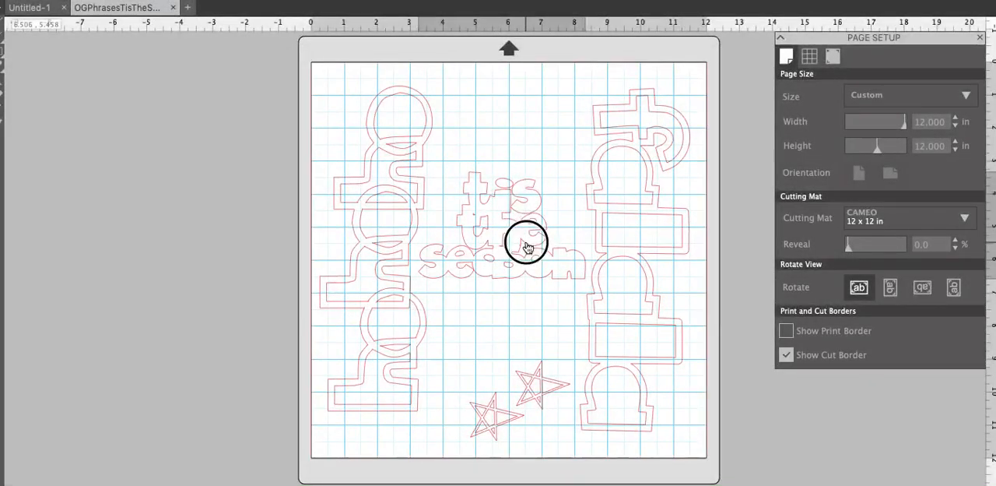
left_click_drag(526, 248, 195, 173)
left_click_drag(195, 173, 199, 176)
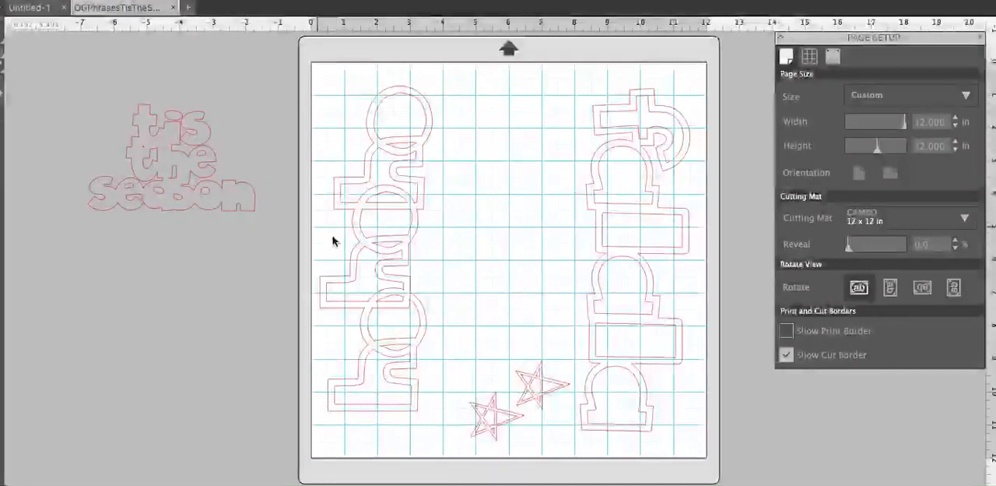
left_click_drag(480, 426, 204, 369)
left_click_drag(560, 388, 214, 267)
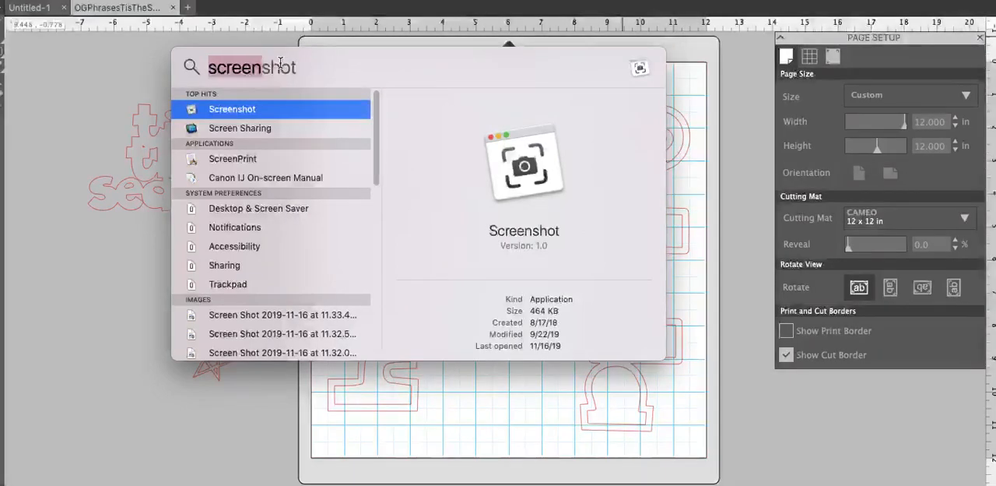
Reopen the Screenshot app and capture the framed area around the left vertical phrase
left_click(277, 112)
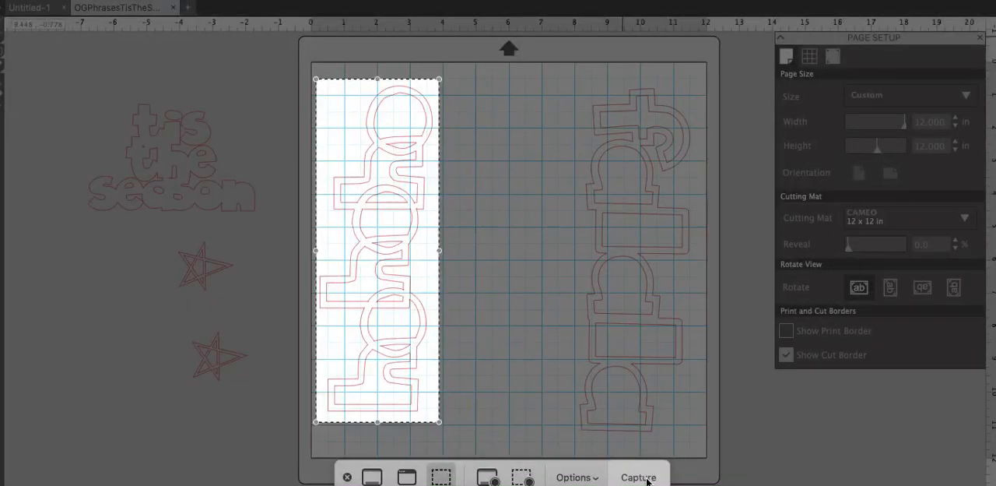
left_click(645, 477)
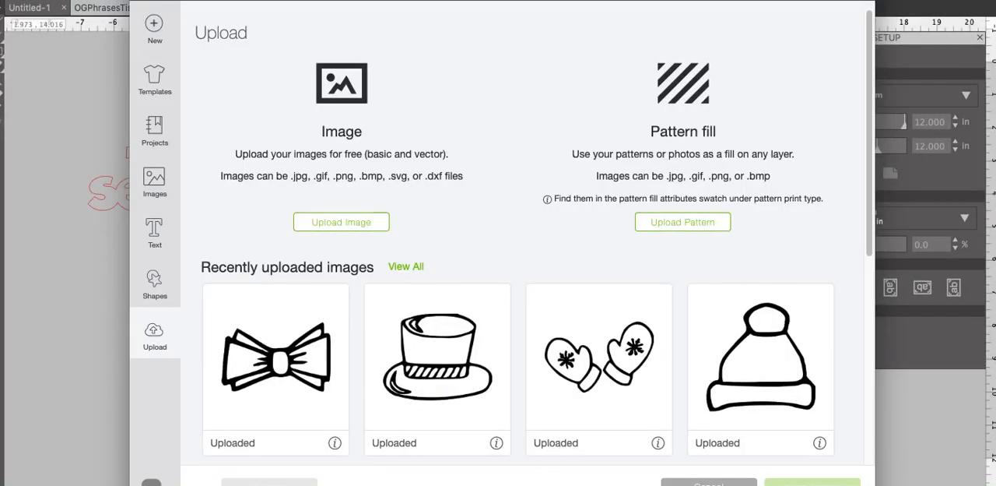
Upload the desktop file "Screen Shot 2019-11-16 at 12.00.28 PM" as a new image
left_click(359, 226)
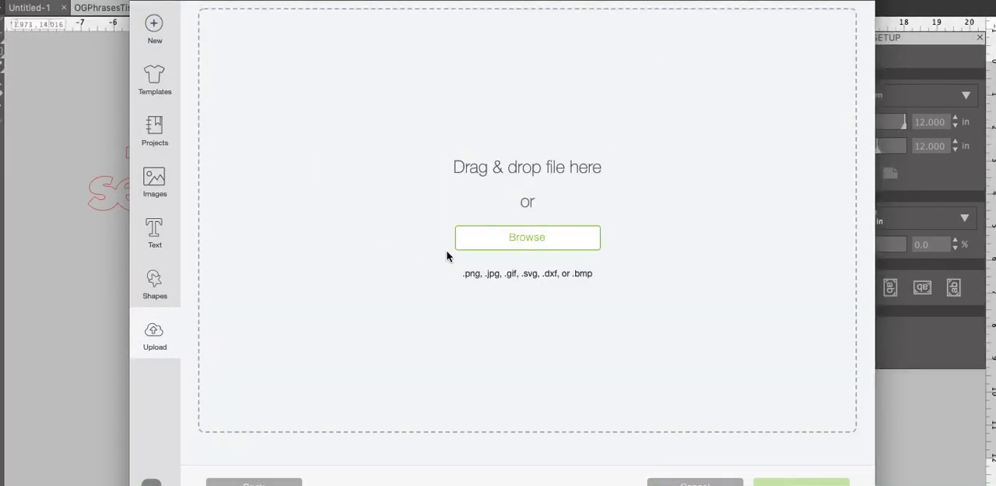
left_click(527, 238)
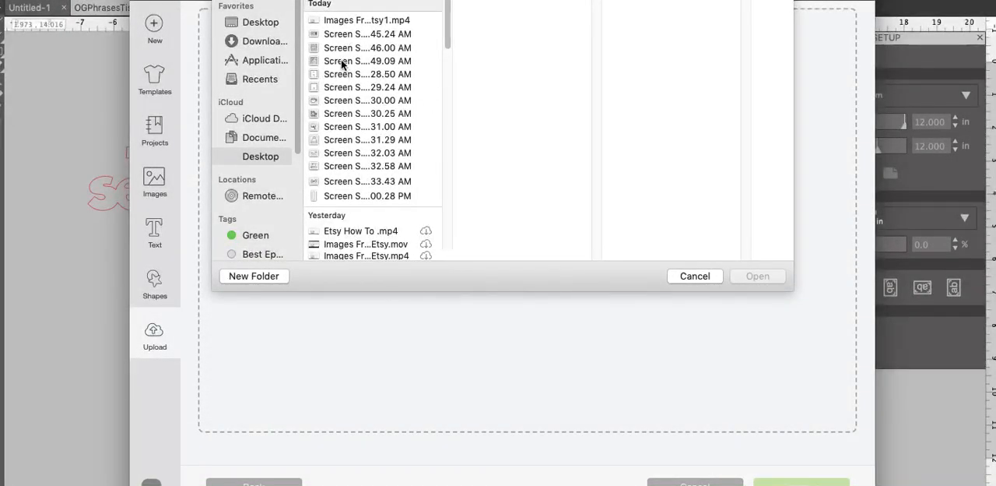
left_click(356, 21)
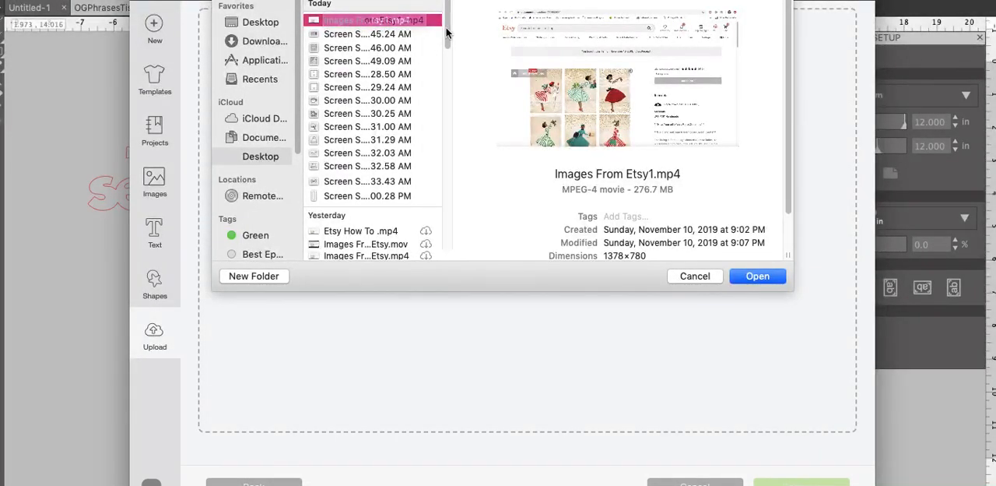
left_click_drag(447, 32, 441, 1)
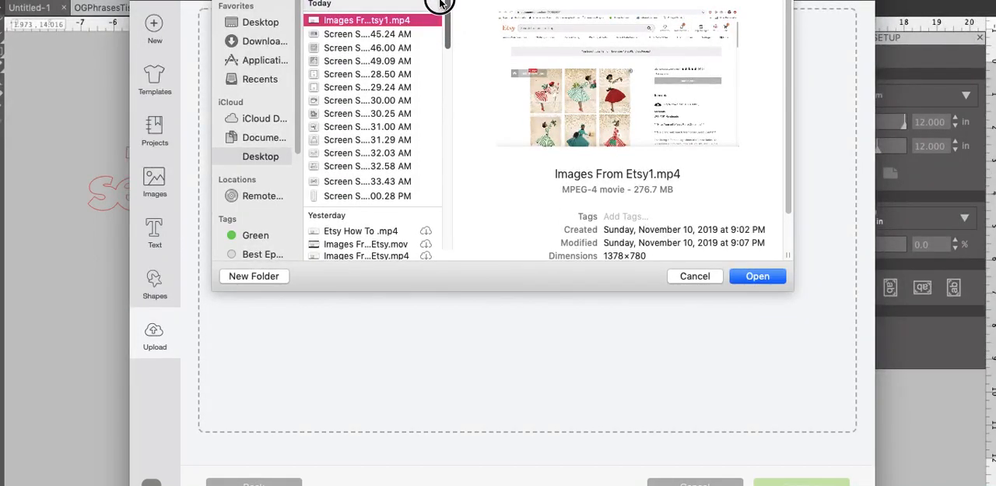
left_click(372, 34)
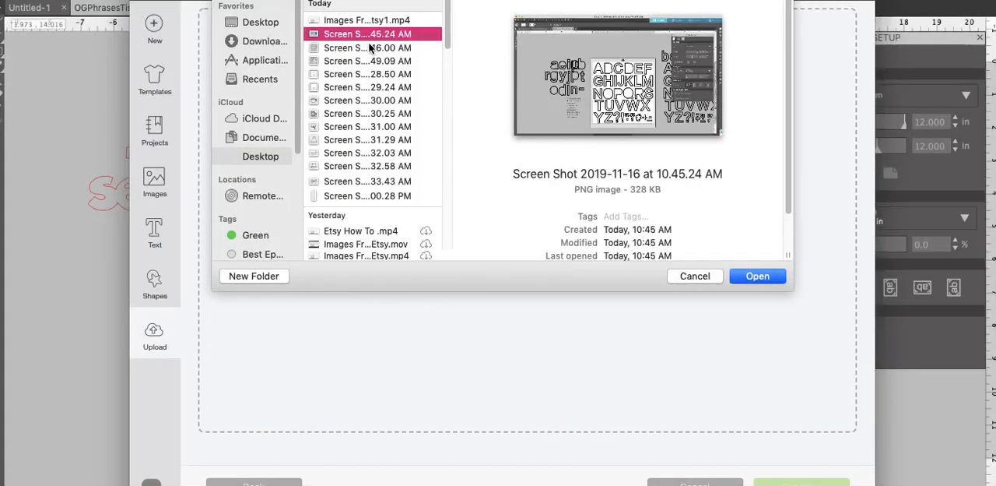
left_click(384, 197)
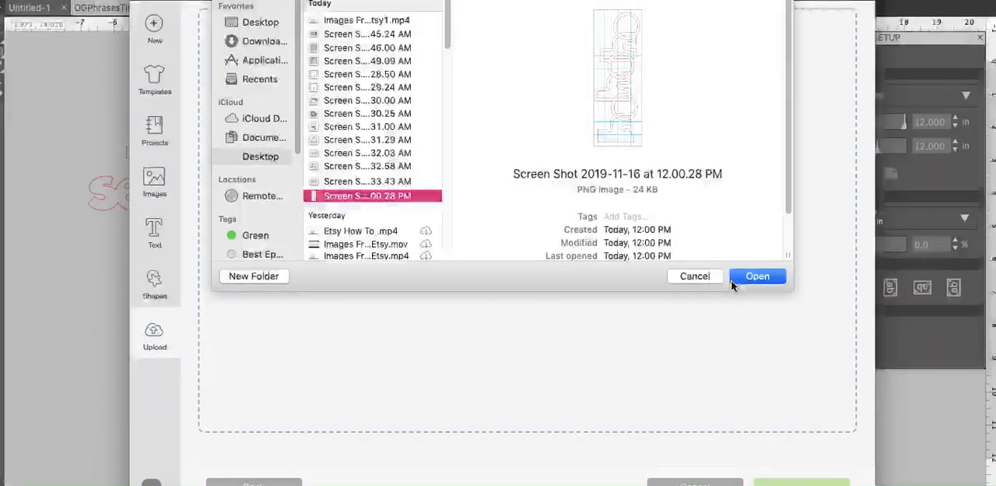
left_click(756, 276)
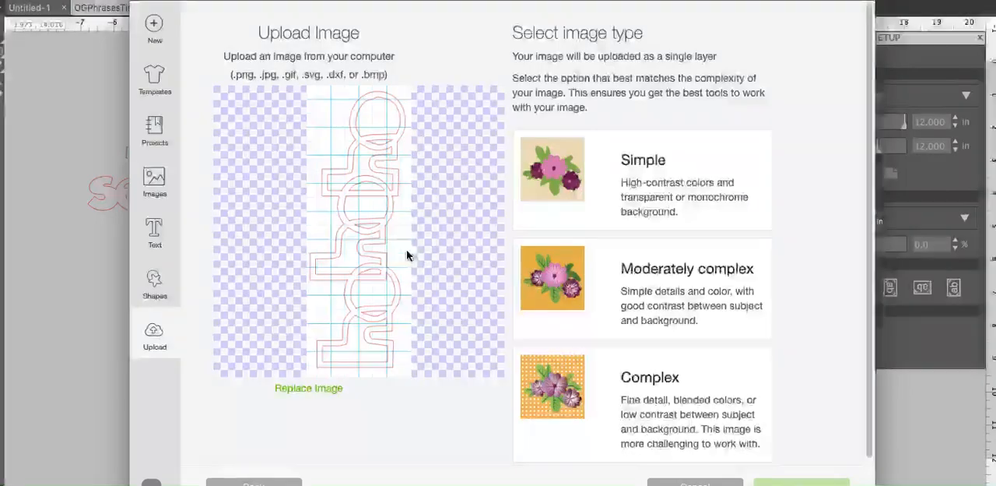
left_click(615, 194)
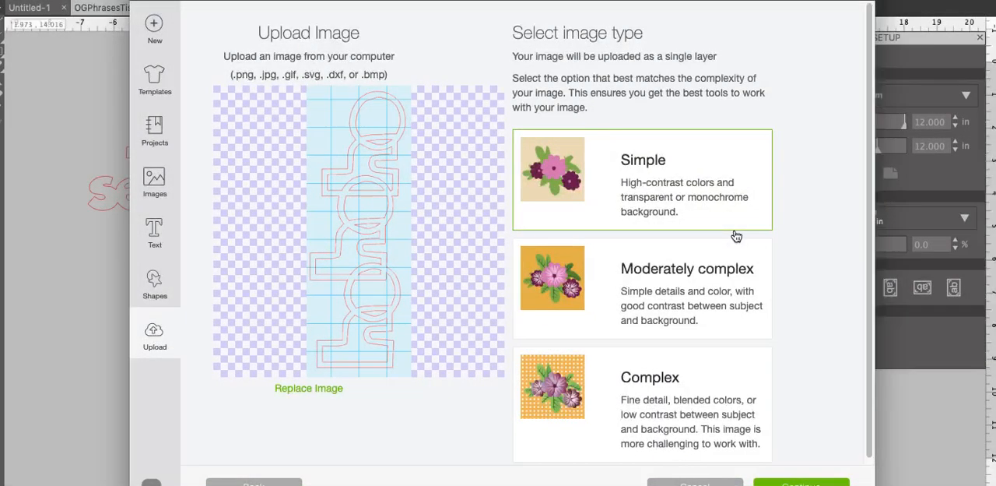
left_click(802, 482)
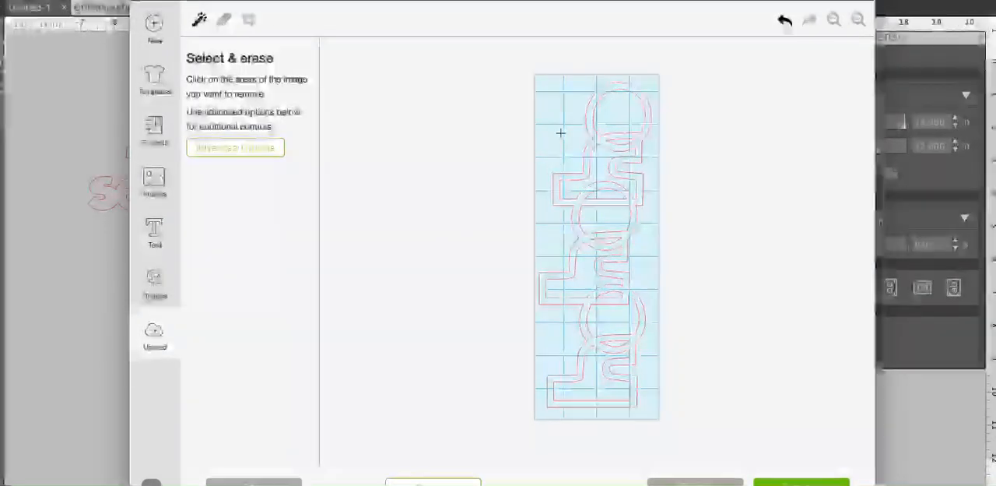
left_click(648, 270)
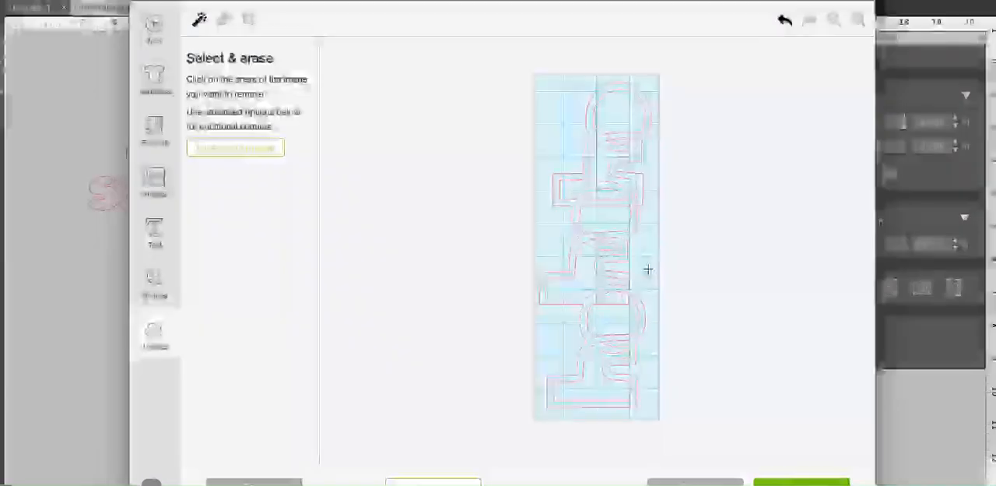
left_click(648, 249)
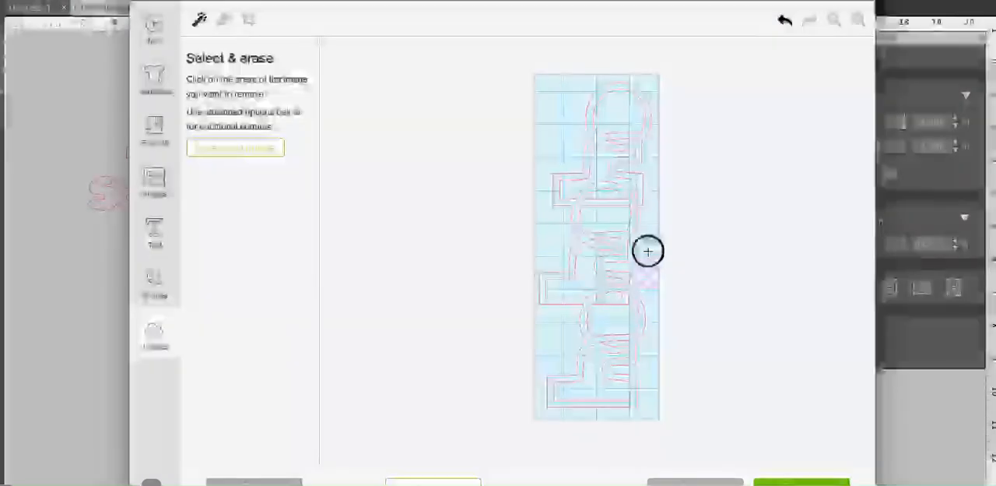
left_click(650, 204)
left_click(650, 181)
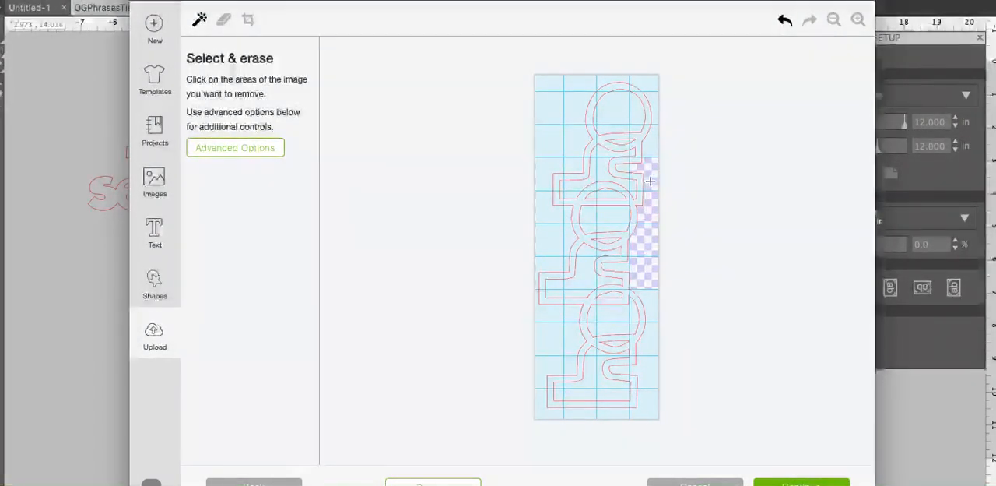
left_click(650, 148)
left_click(651, 114)
left_click(645, 104)
left_click(652, 81)
left_click(611, 84)
left_click(617, 131)
left_click(608, 161)
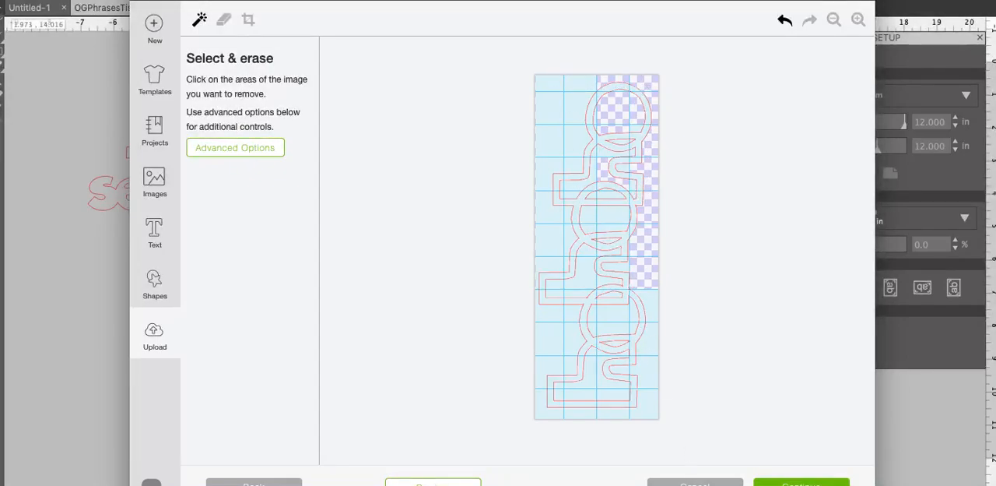
left_click(699, 483)
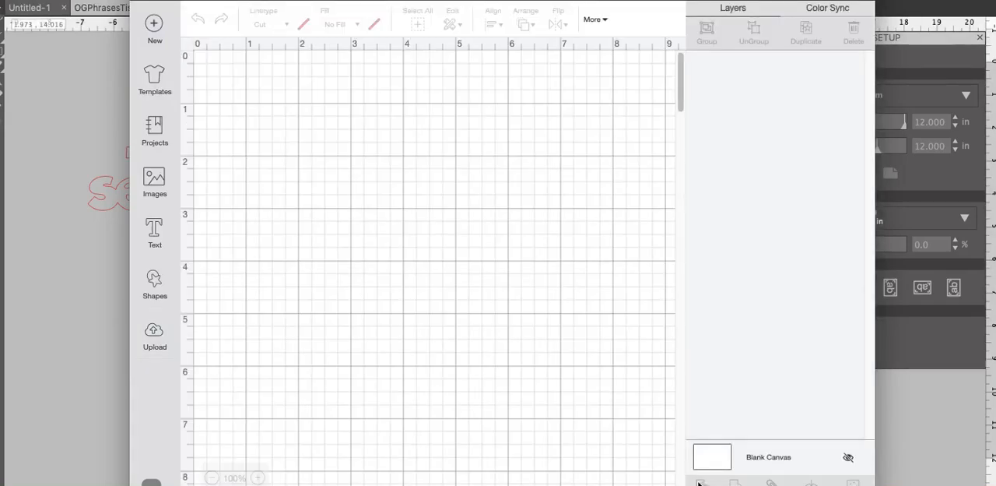
Switch to Silhouette Studio and hide the page grid on the cutting mat
left_click(84, 253)
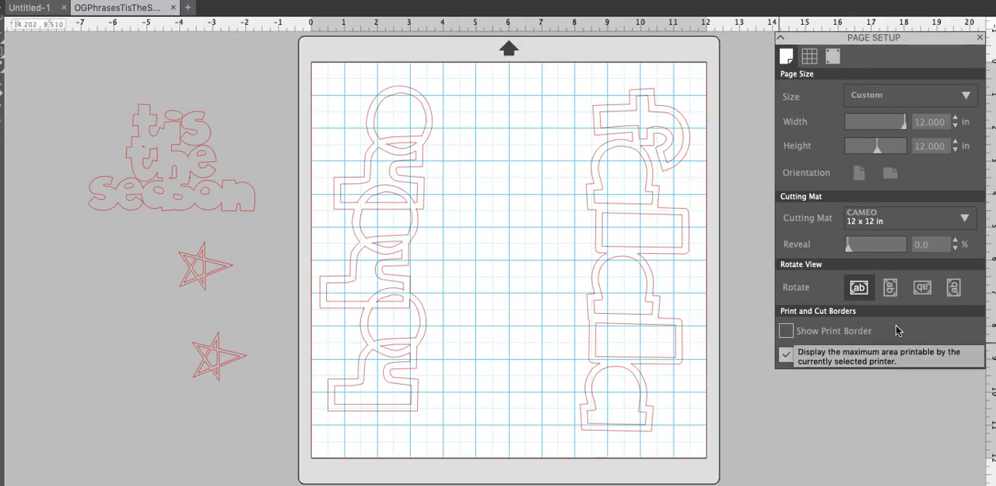
left_click(810, 56)
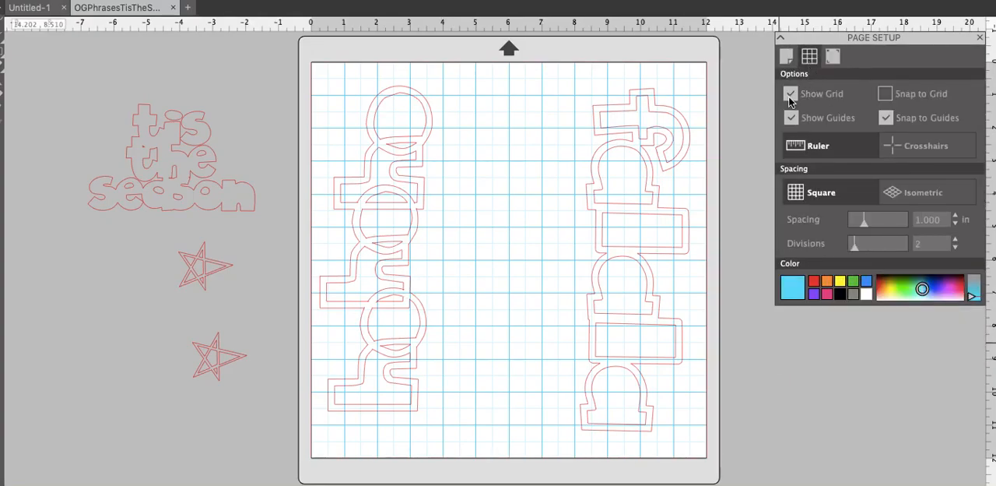
left_click(791, 94)
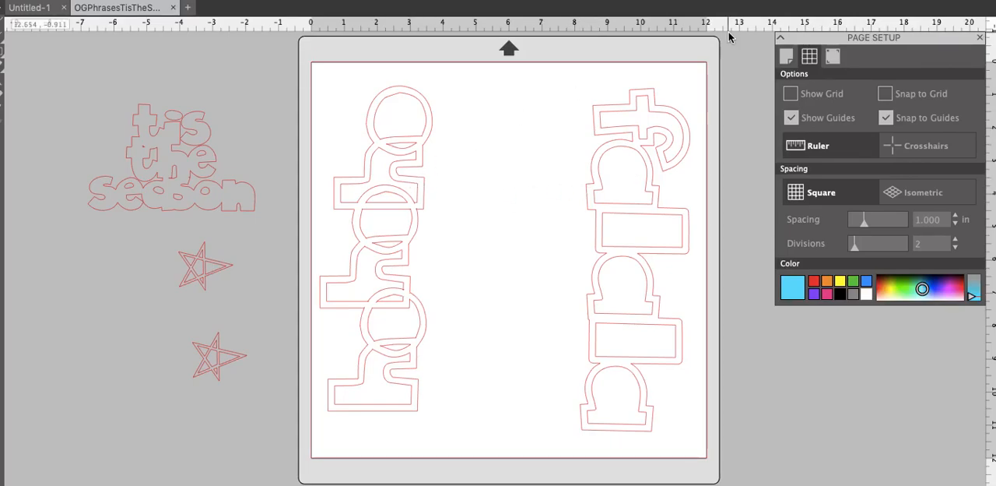
Open the Screenshot app and capture the framed area around the left vertical phrase on the gridless mat
key("super+space")
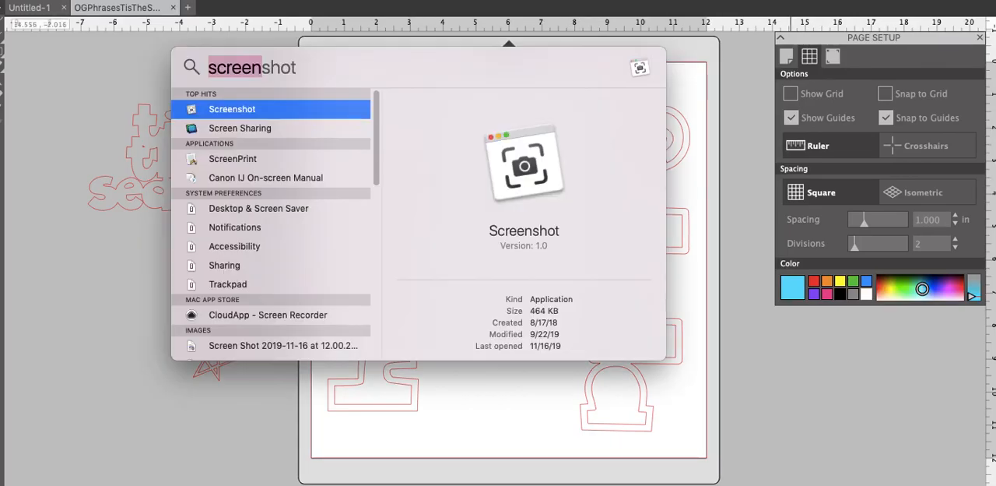
left_click(271, 112)
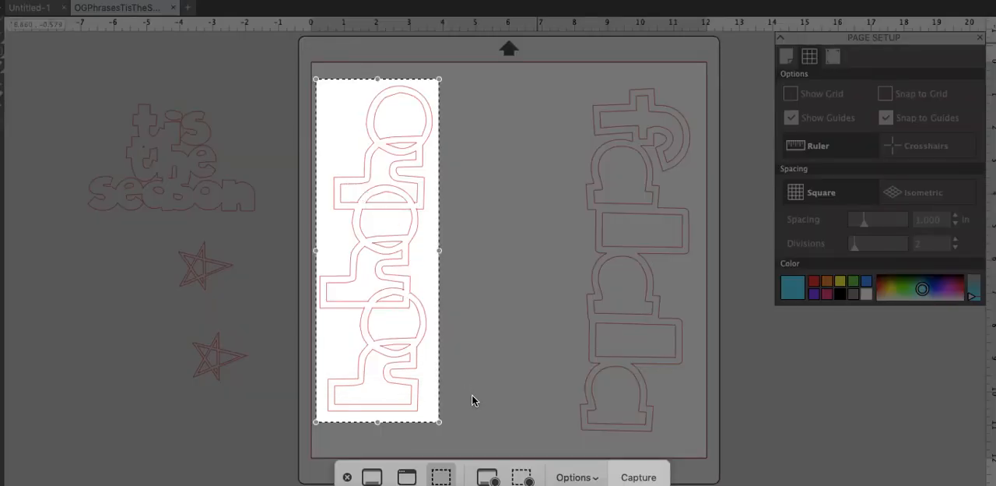
left_click(640, 479)
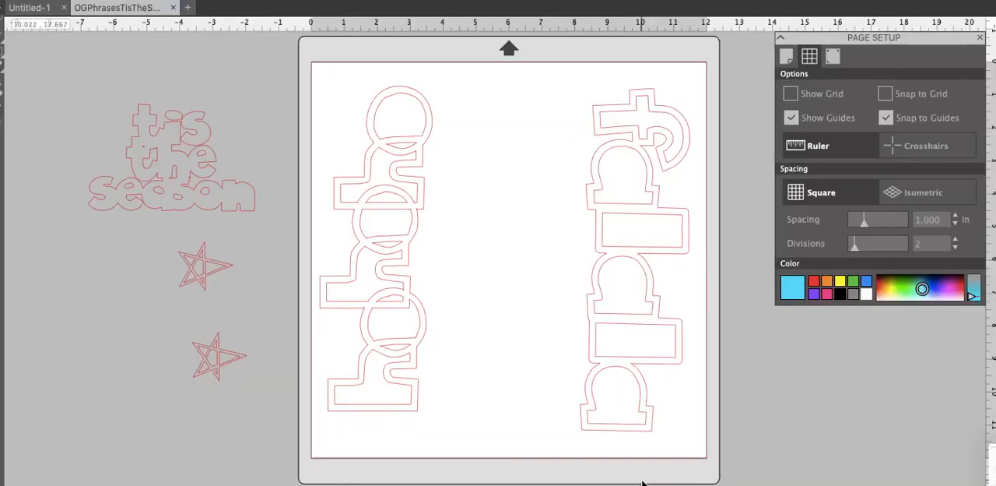
Switch to Cricut Design Space and upload the desktop file "Screen Shot 2019-11-16 at 12.02.28 PM" as a Simple image
key("super+Tab")
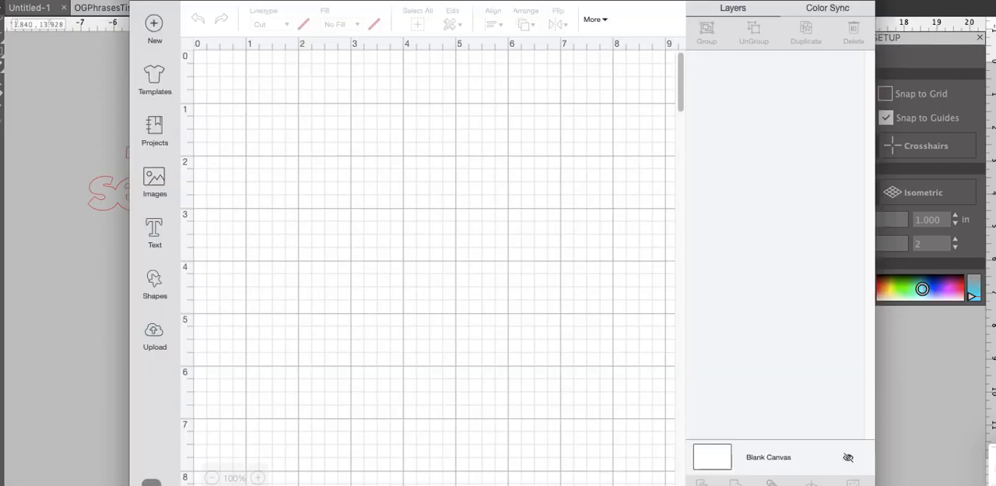
left_click(153, 342)
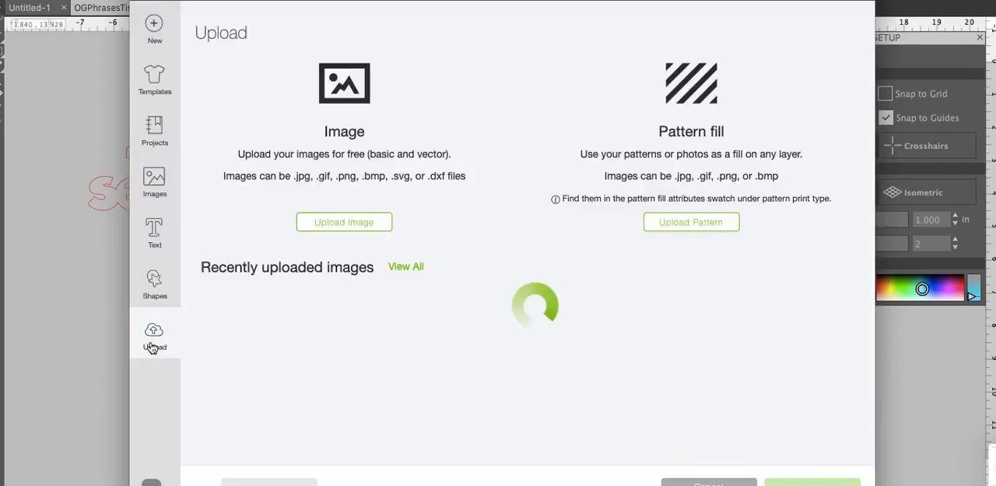
left_click(354, 224)
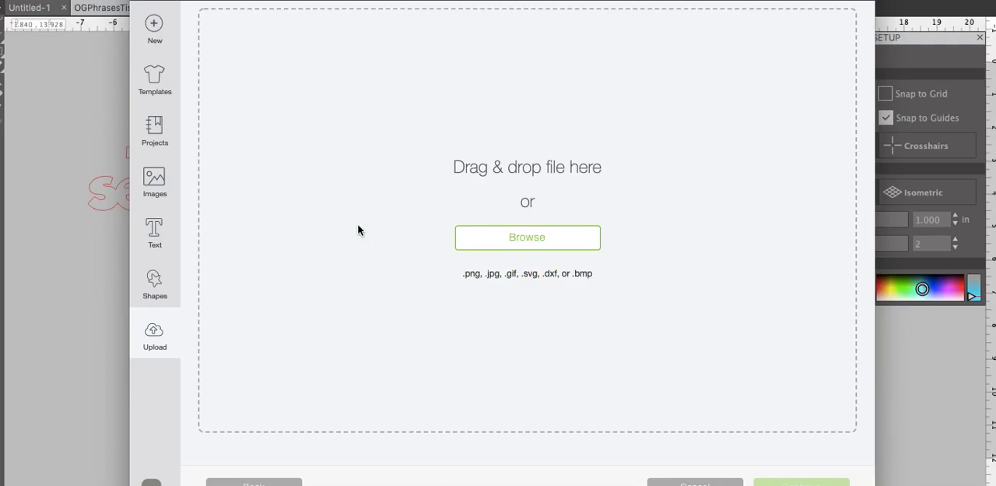
left_click(527, 235)
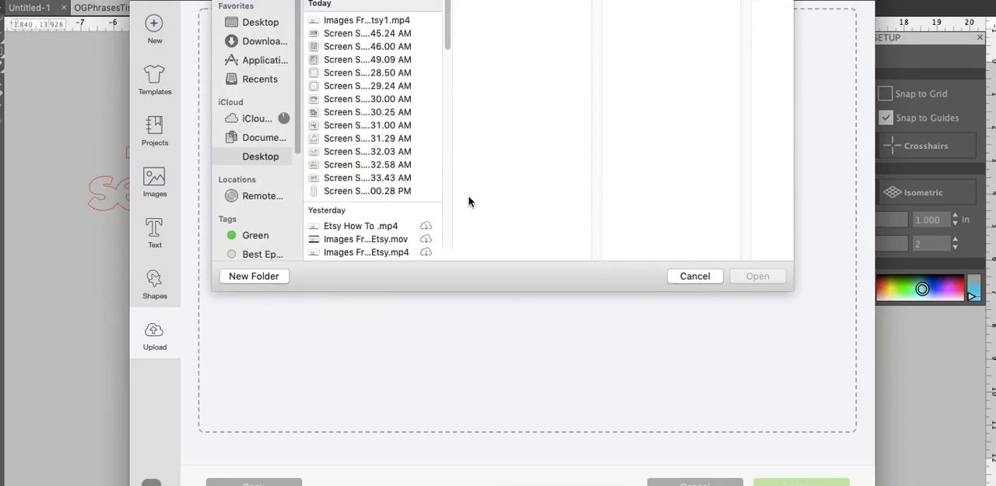
double_click(401, 208)
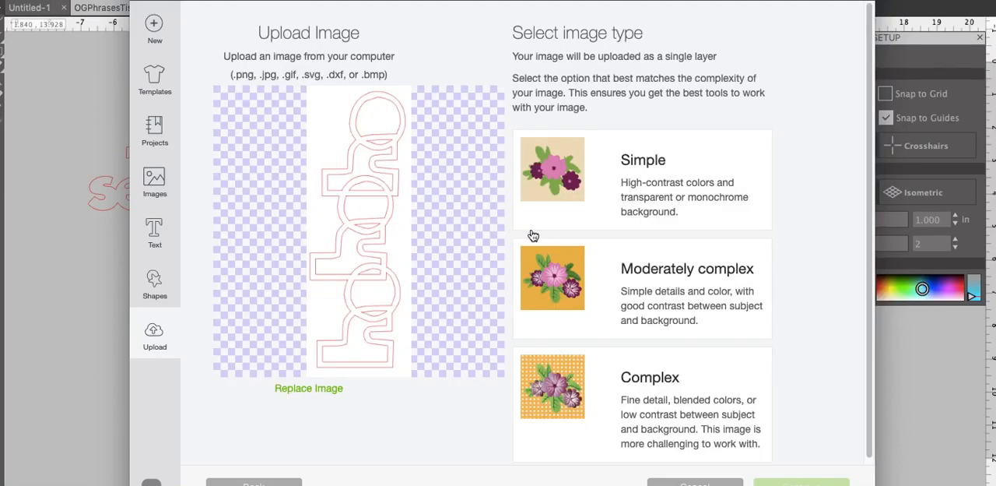
left_click(624, 188)
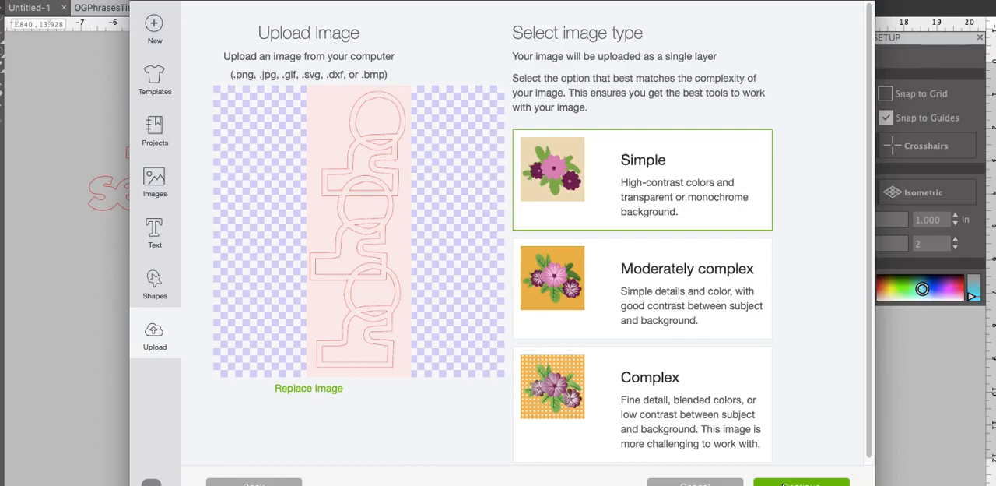
left_click(783, 484)
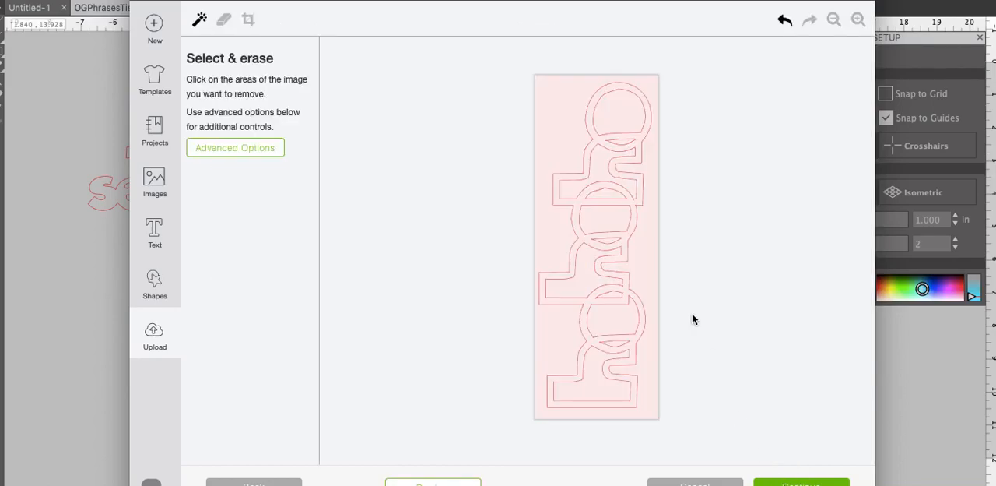
Erase the background around the vertical phrase and the filled areas inside its letters and their overlaps, then check the outlines up close
left_click(651, 252)
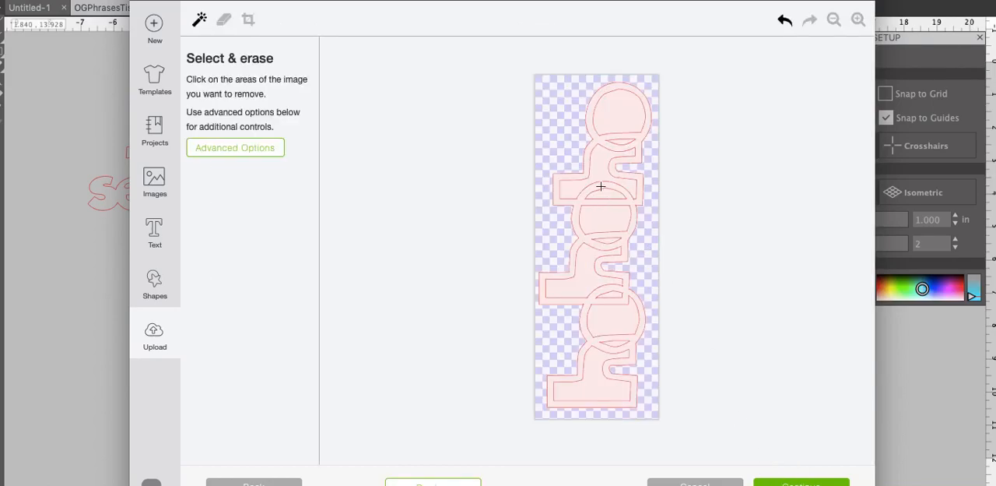
left_click(616, 117)
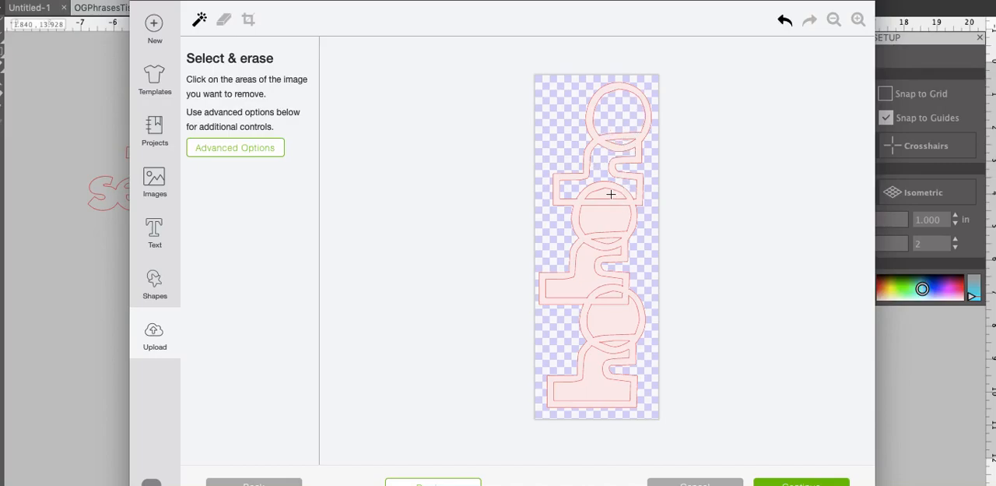
left_click(612, 225)
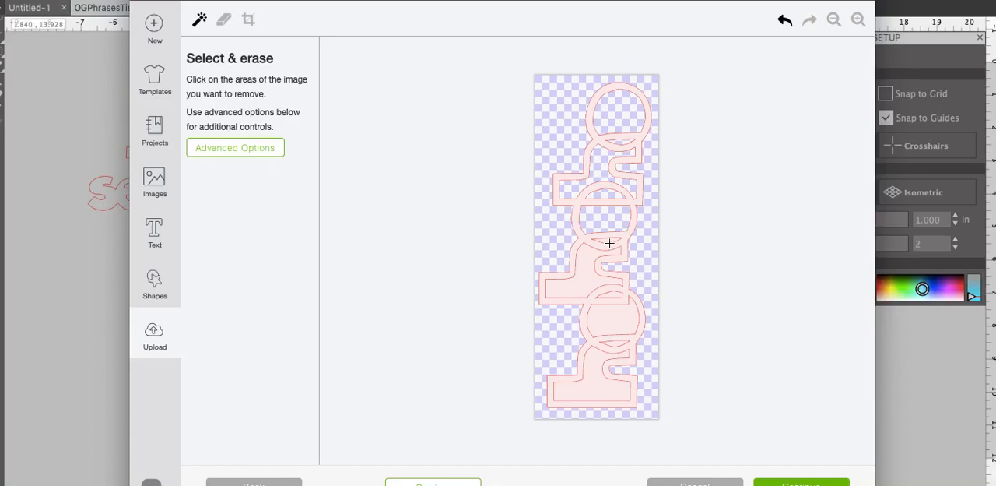
left_click(607, 242)
left_click(585, 256)
left_click(616, 314)
left_click(613, 292)
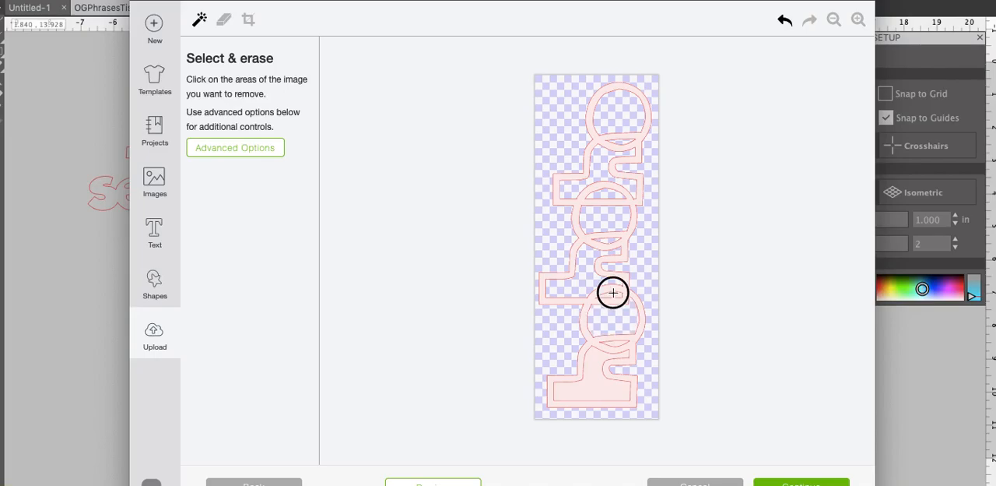
left_click(617, 344)
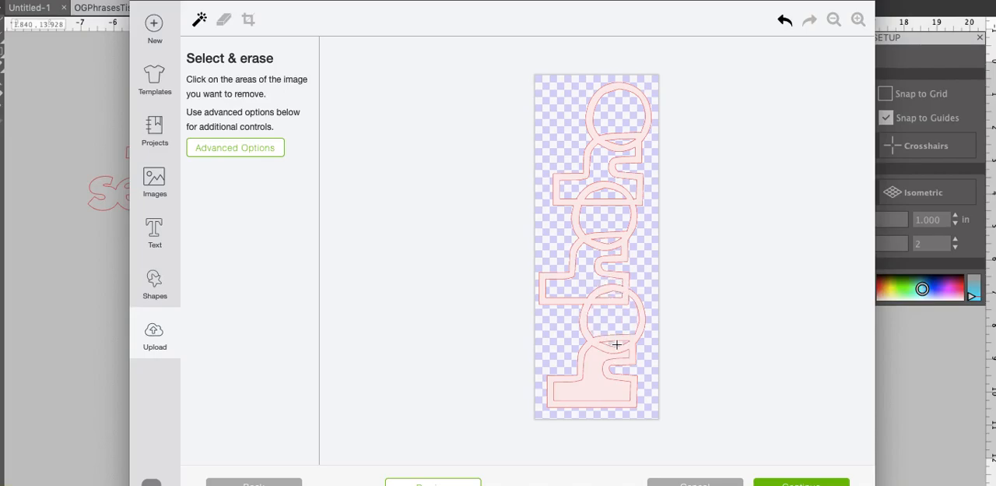
left_click(598, 360)
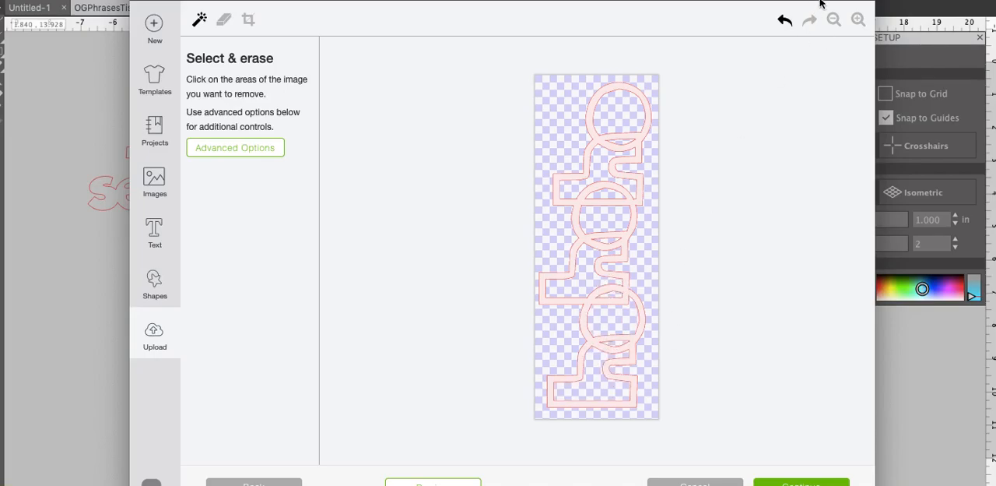
left_click(859, 19)
left_click(859, 20)
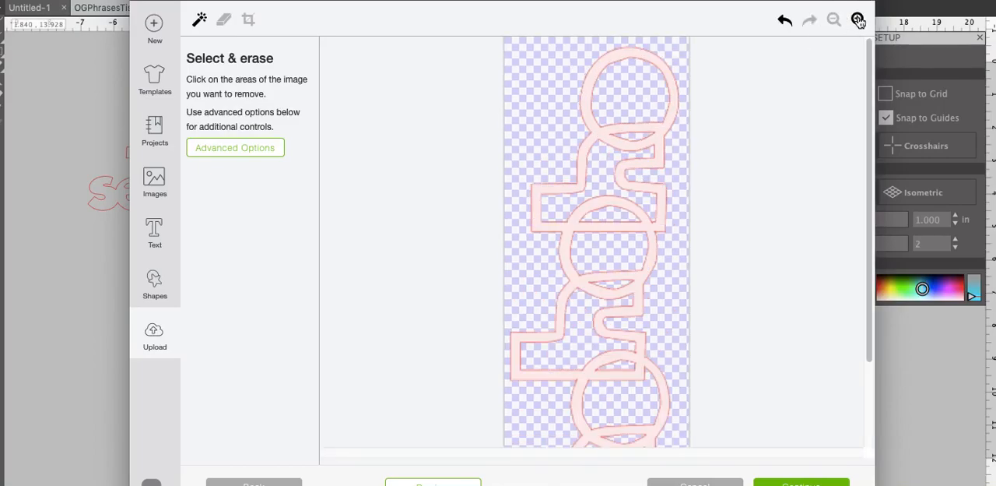
left_click(834, 20)
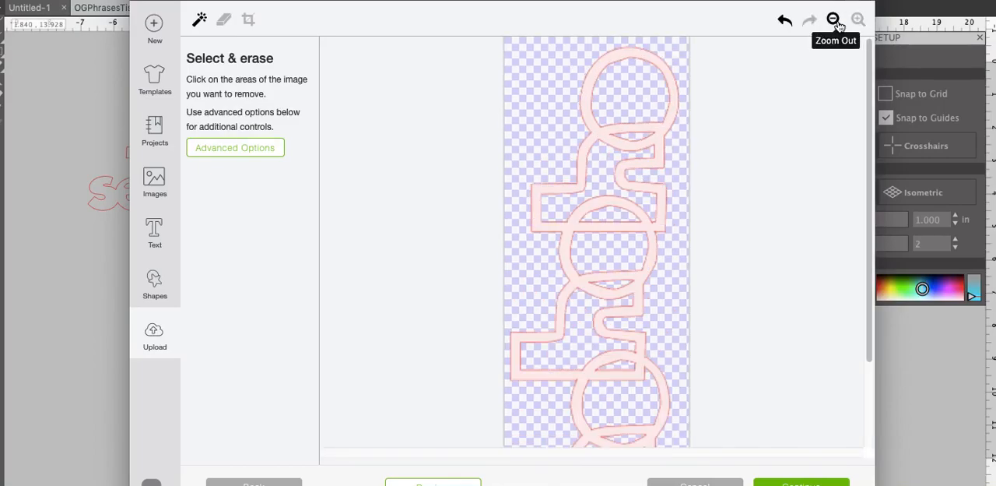
left_click(833, 19)
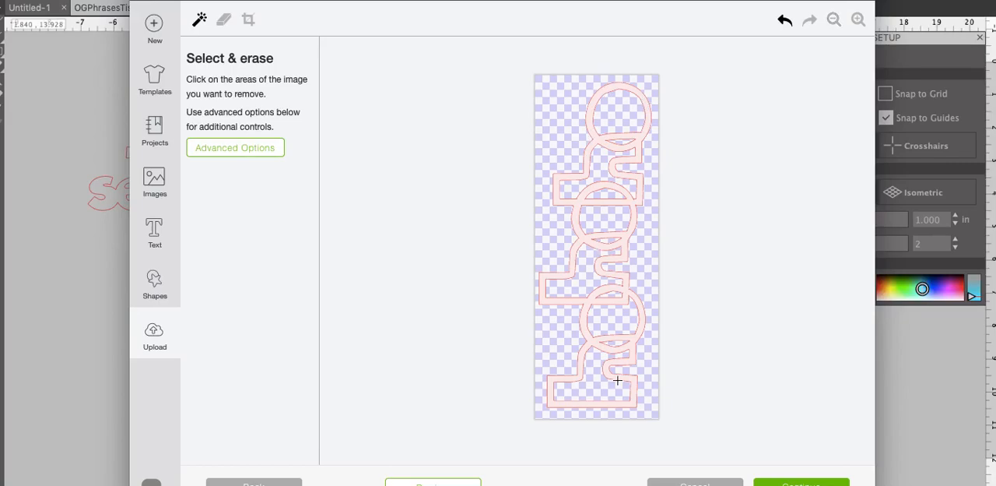
Accept the erased image and save it as a Cut image under its existing name
left_click(812, 483)
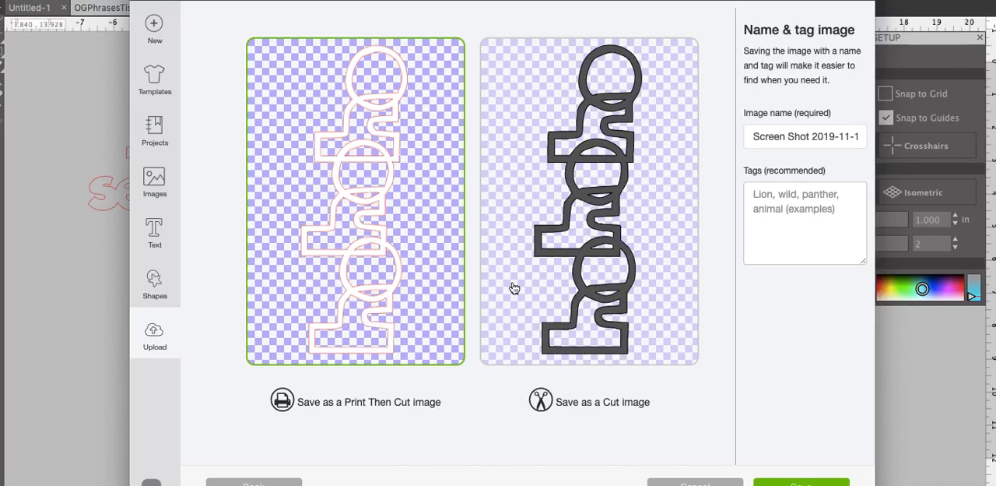
left_click(604, 310)
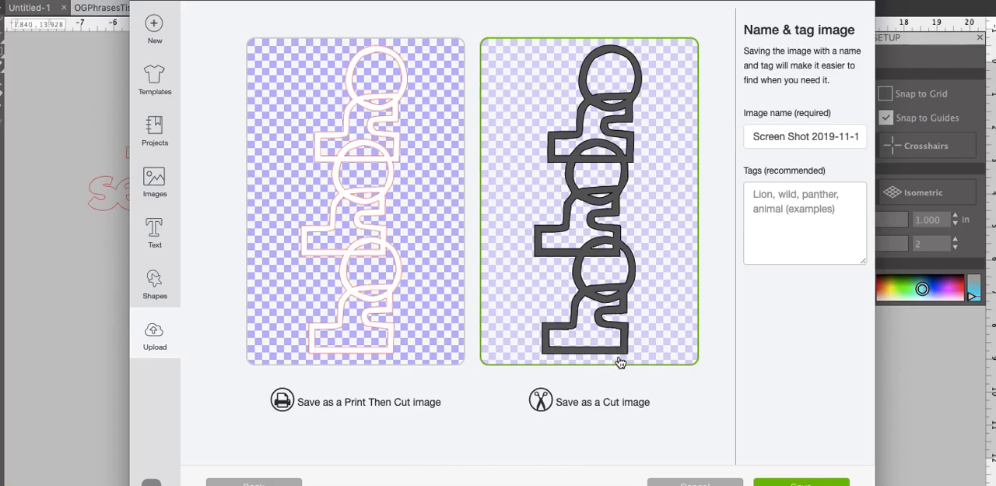
left_click(801, 483)
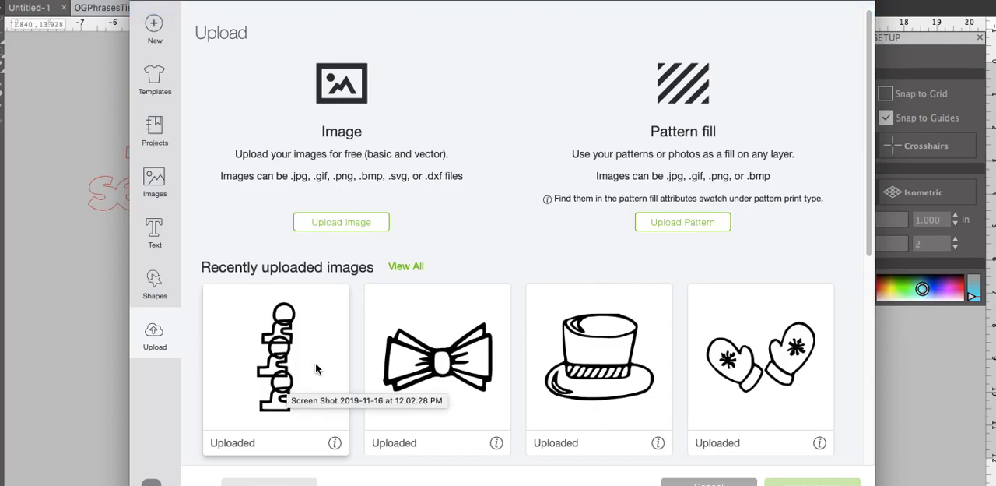
Switch to Silhouette Studio, open the Screenshot app and capture an area framed tightly around the "tis the season" phrase beside the mat
left_click(94, 261)
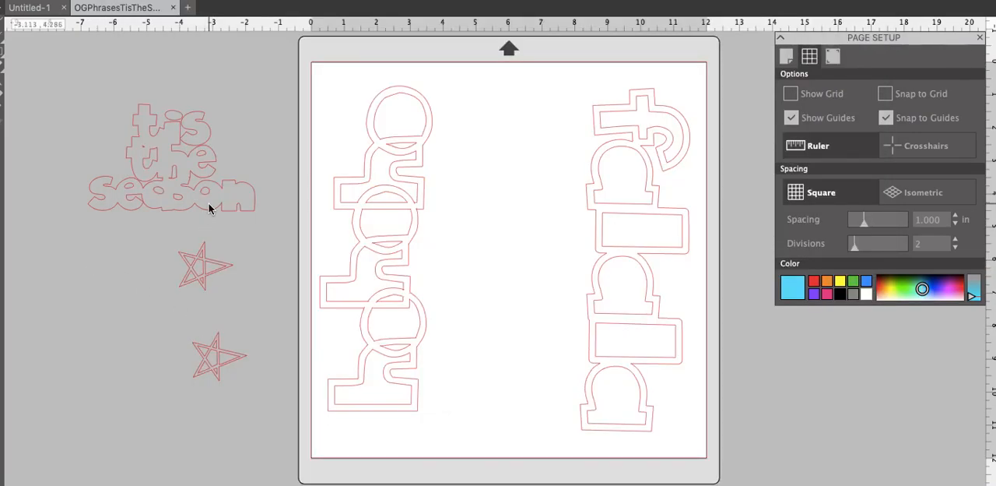
left_click(205, 202)
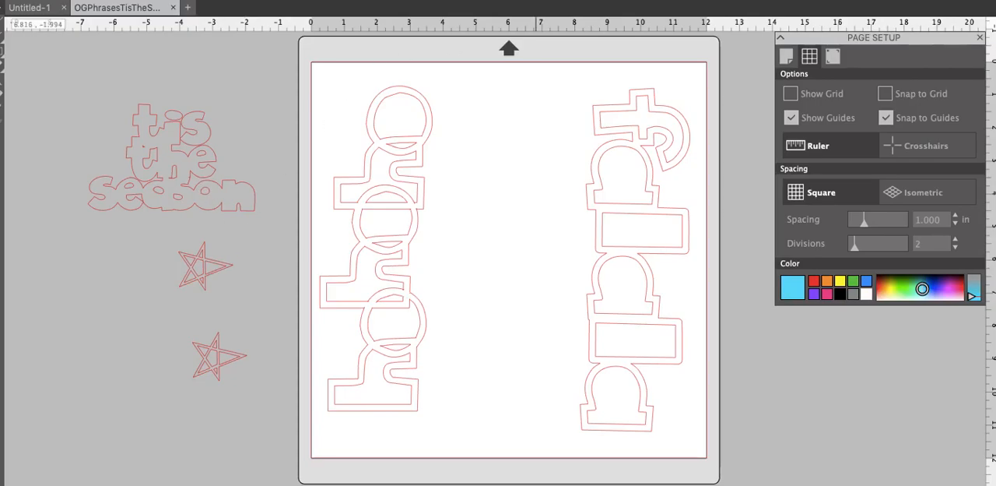
key("super+space")
type("screen")
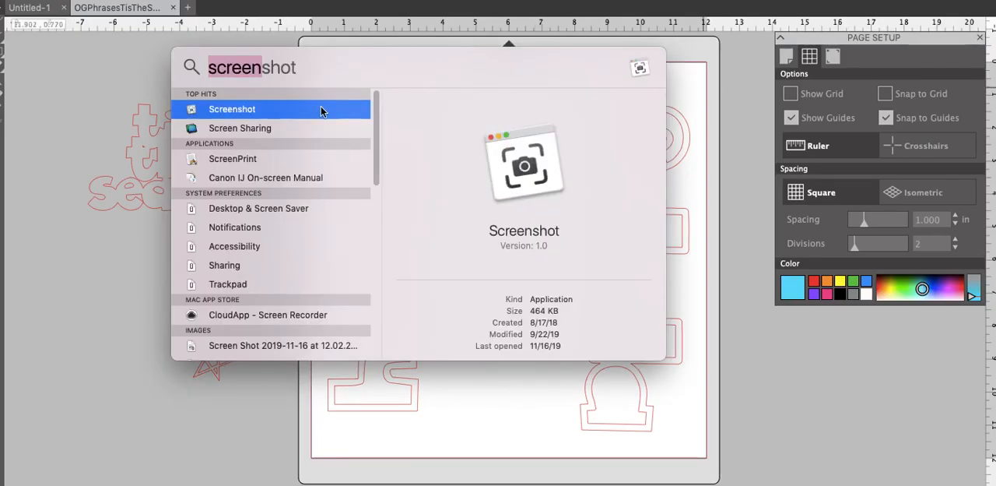
left_click(255, 109)
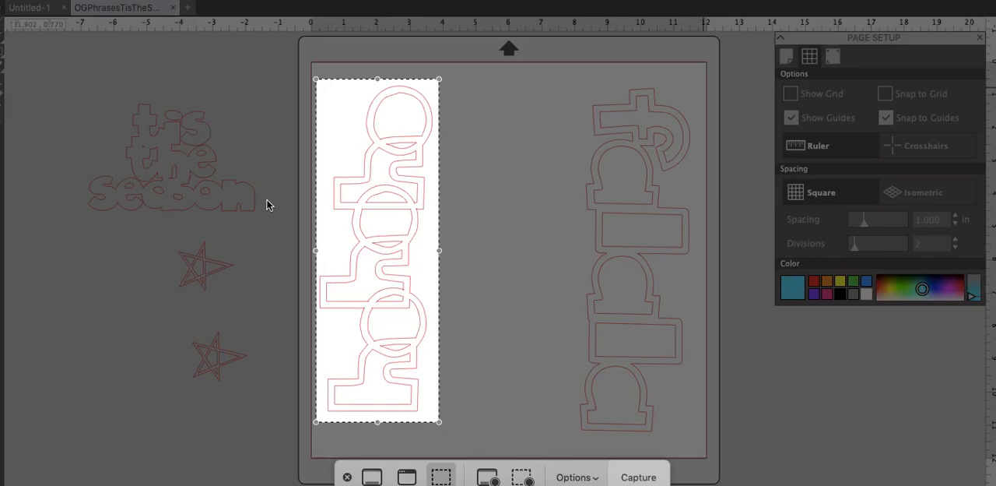
left_click_drag(322, 171, 113, 116)
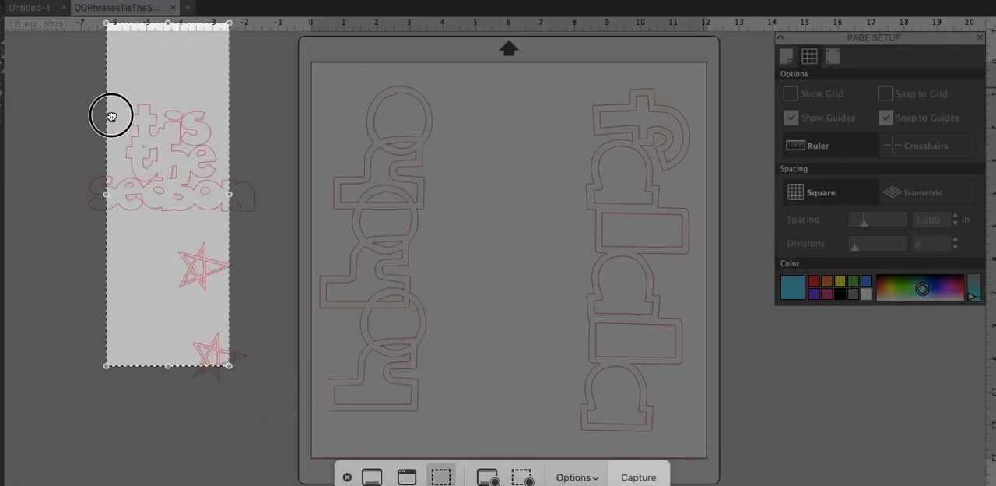
left_click_drag(168, 369, 174, 218)
left_click_drag(170, 28, 169, 96)
left_click_drag(106, 156, 85, 157)
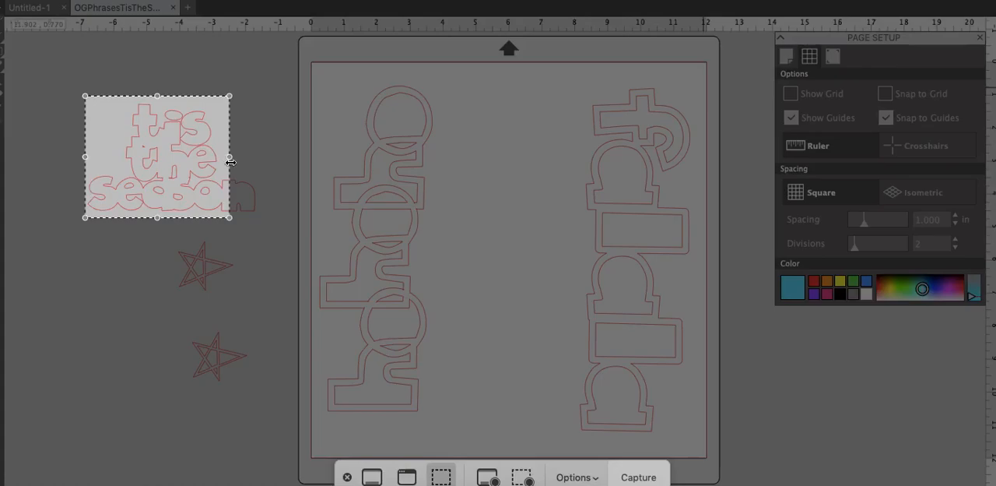
left_click_drag(229, 157, 265, 176)
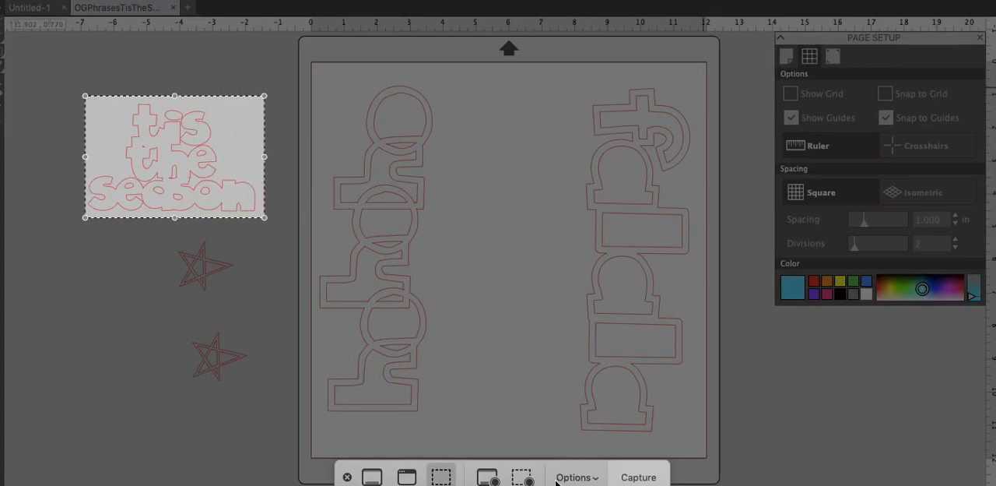
left_click(646, 478)
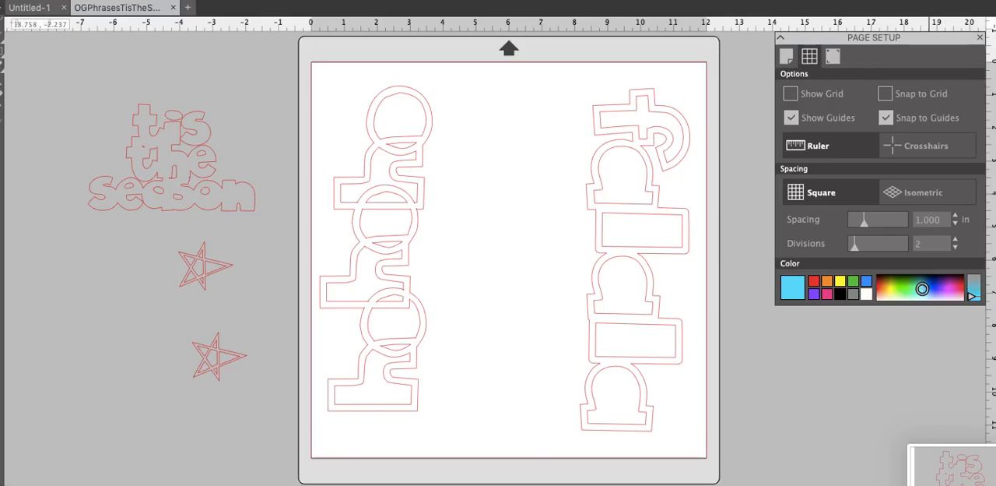
Reopen the Screenshot app, fit the capture frame around the upper star beside the mat and capture it
key("super+space")
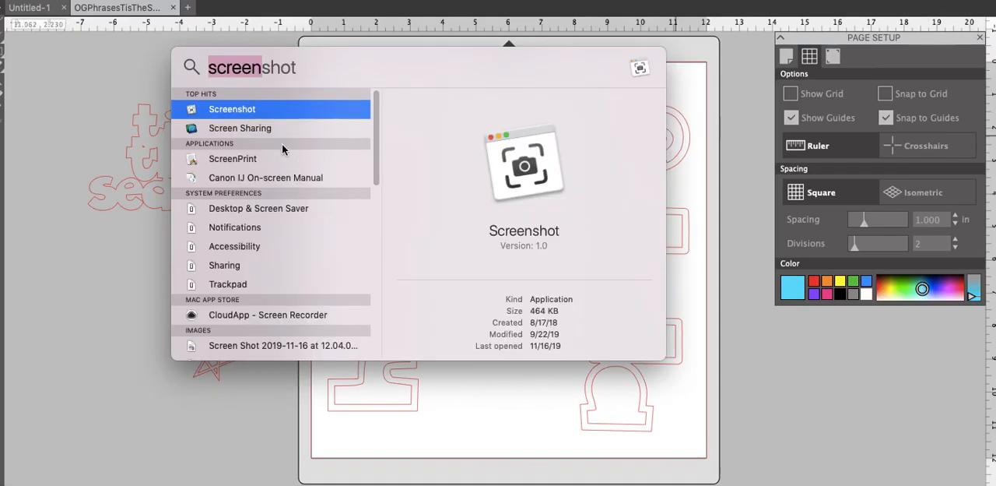
left_click(261, 109)
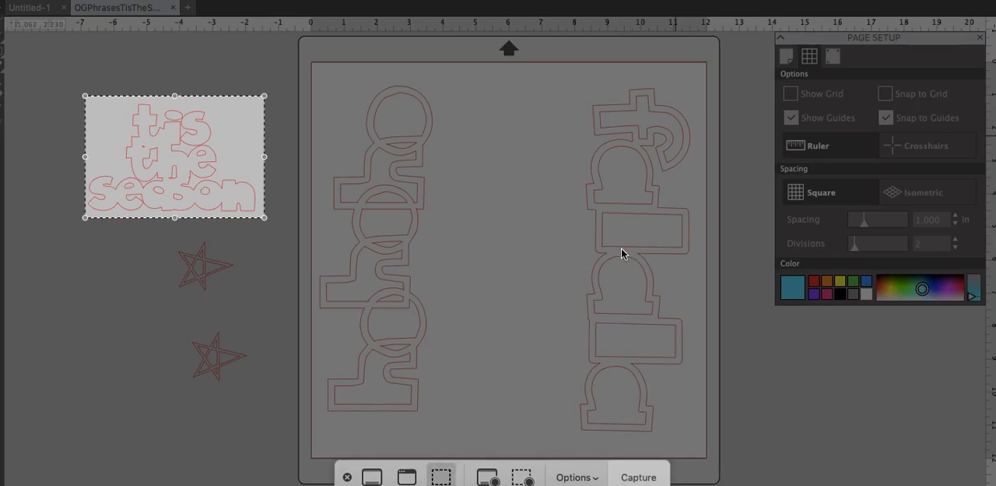
left_click_drag(253, 161, 272, 322)
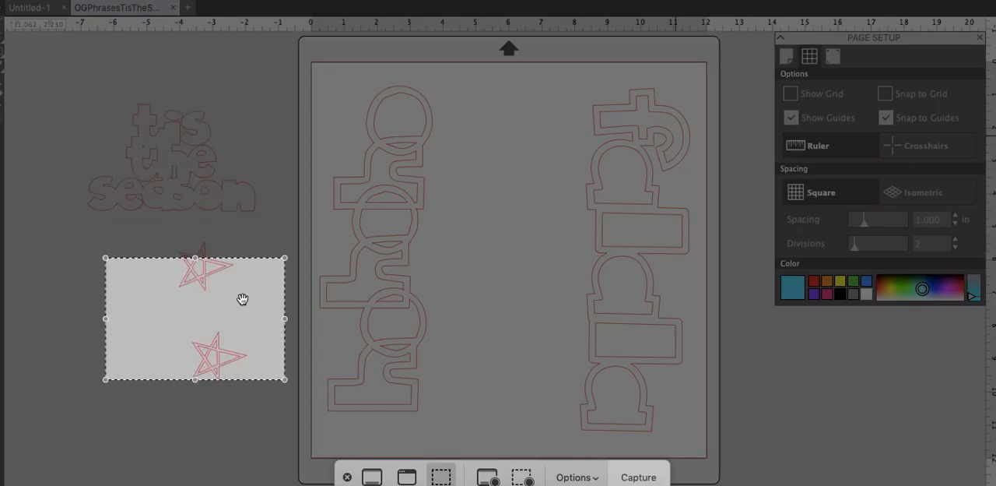
left_click_drag(195, 257, 195, 236)
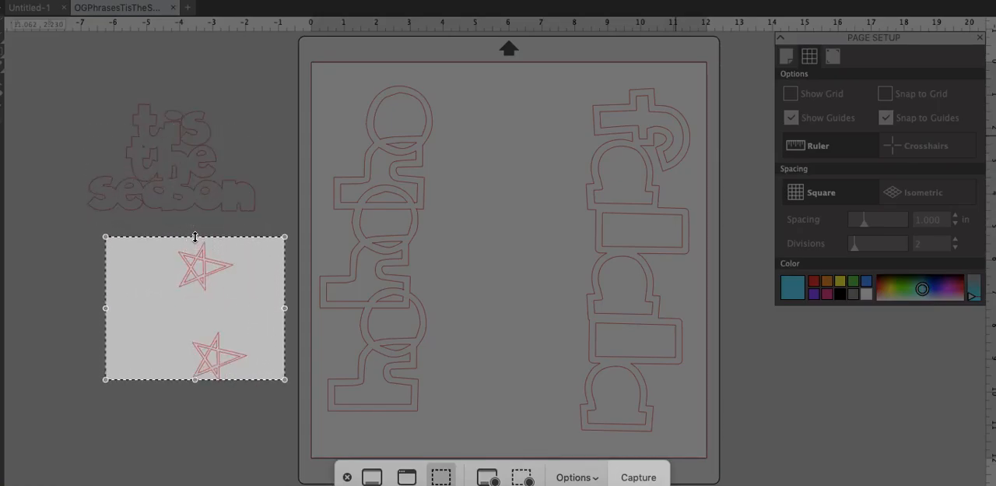
left_click_drag(194, 380, 194, 400)
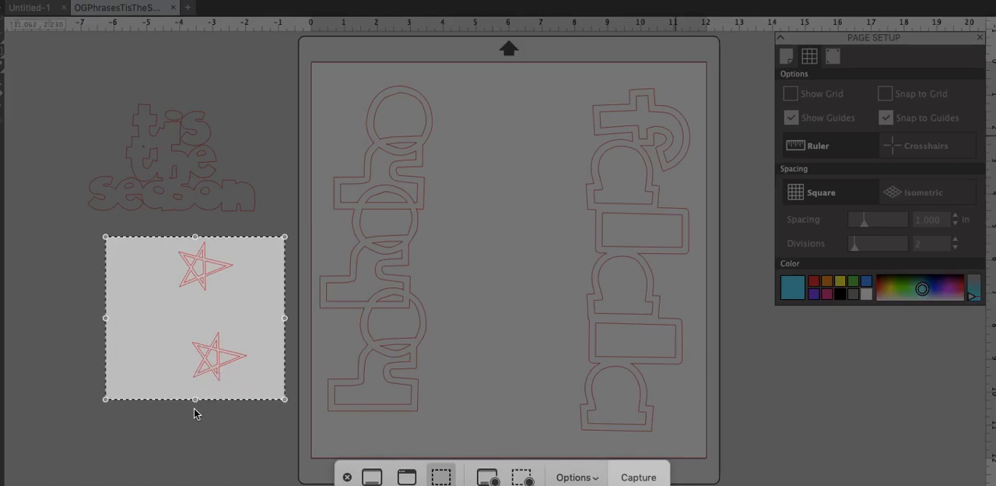
left_click_drag(196, 400, 194, 298)
left_click_drag(285, 268, 241, 267)
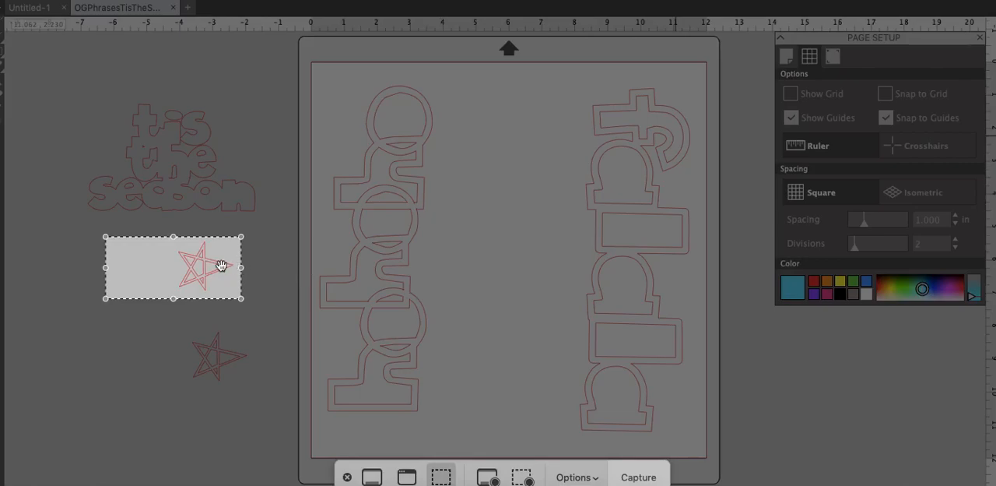
left_click_drag(104, 269, 169, 273)
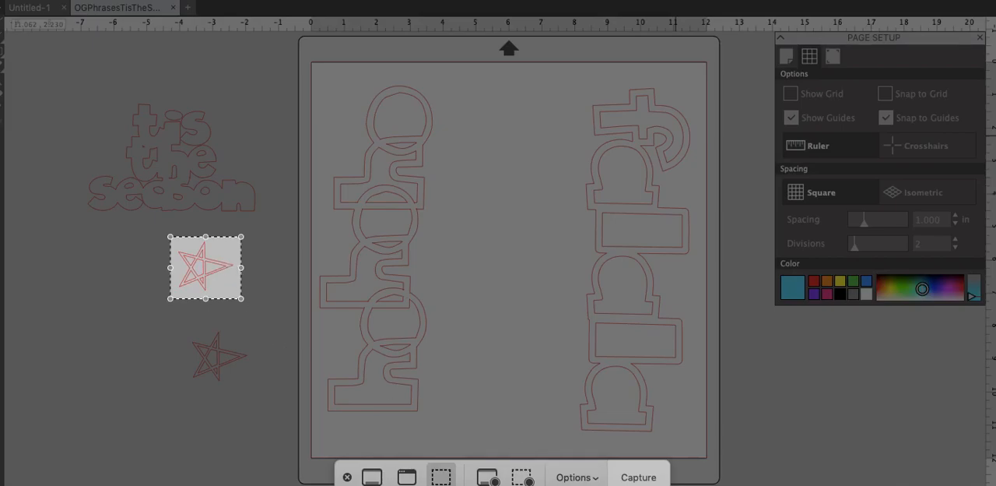
key("Return")
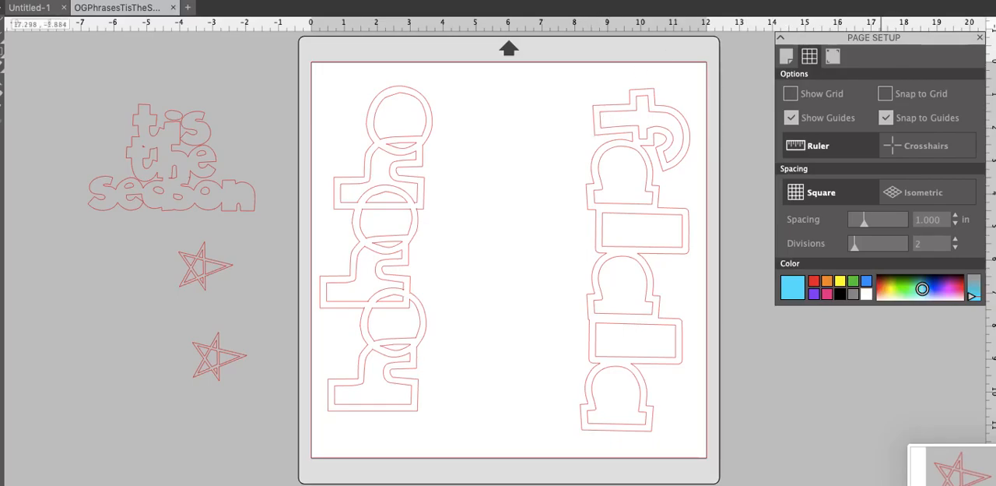
Reopen the Screenshot app, fit the capture frame around the right vertical "falala" phrase on the mat and capture it
key("super+space")
type("screen")
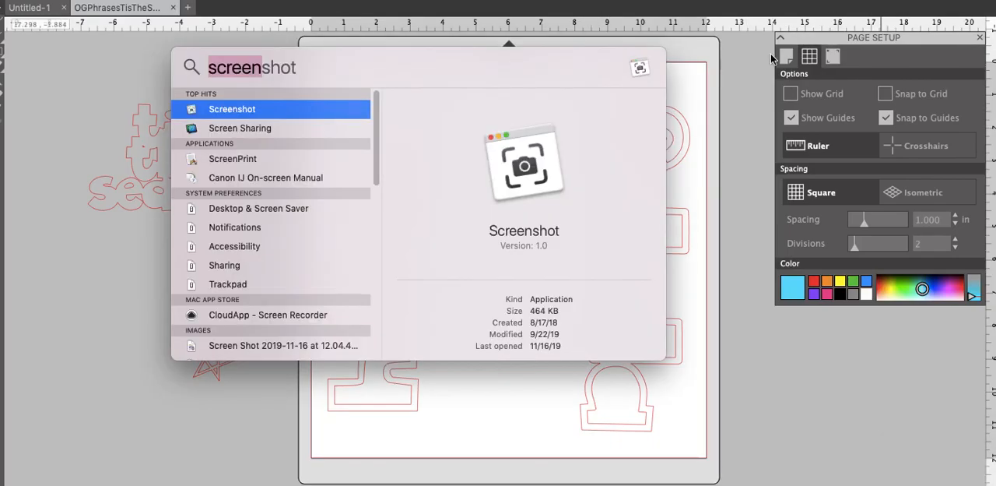
type("shot")
key("Return")
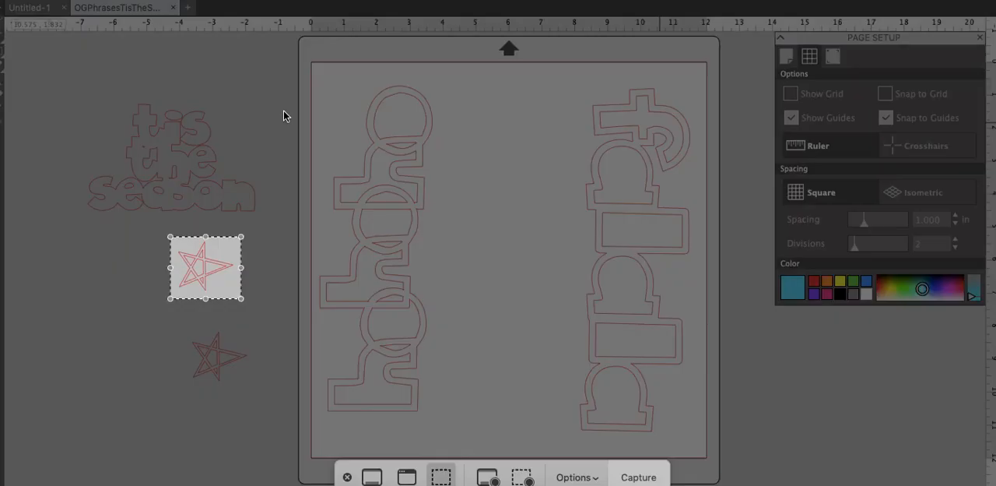
left_click_drag(231, 258, 640, 98)
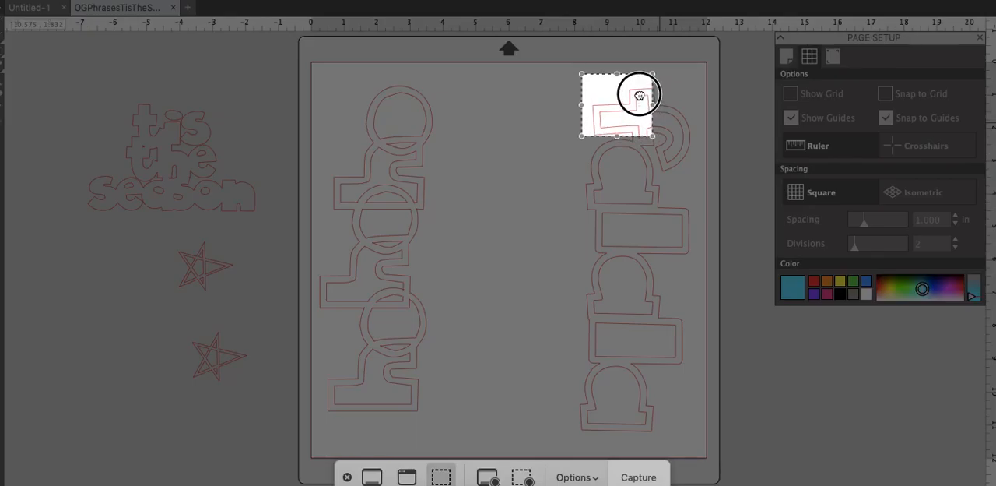
left_click_drag(654, 138, 635, 440)
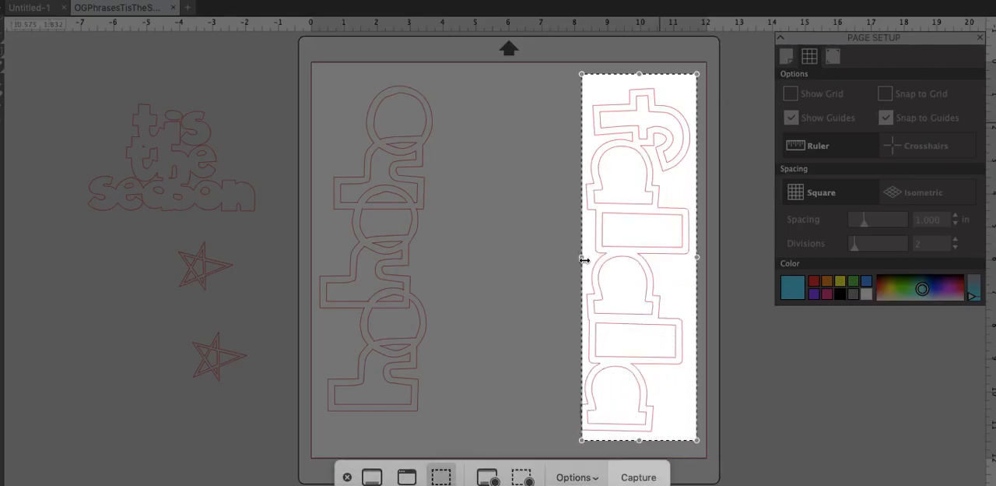
left_click_drag(582, 257, 576, 257)
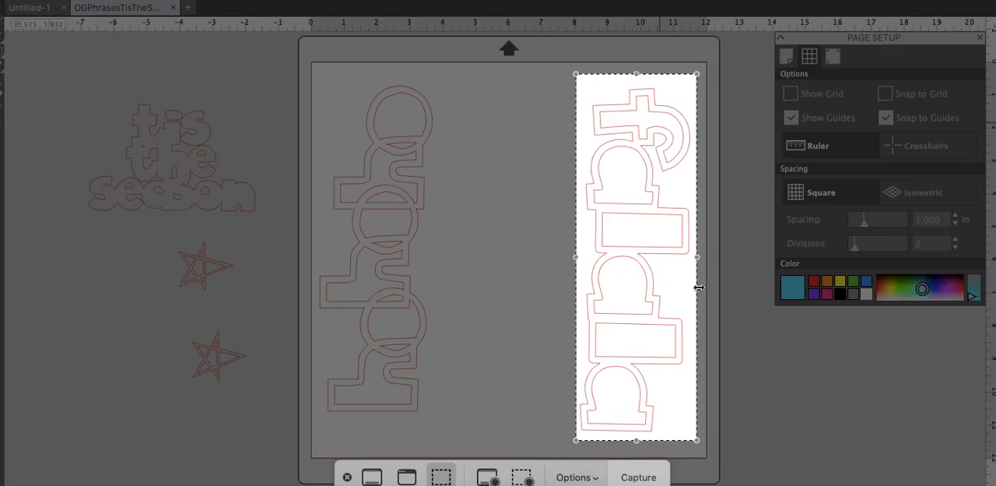
left_click(639, 477)
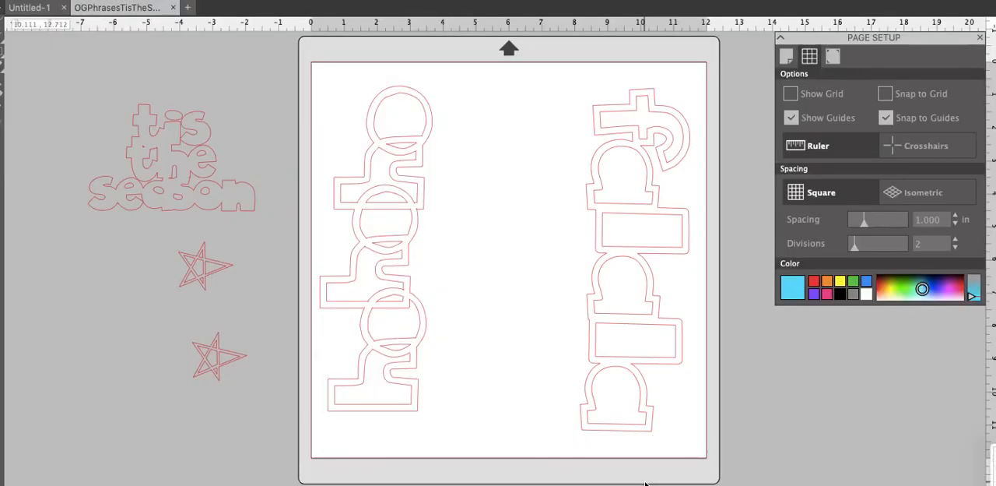
Move "tis the season" onto the mat between the vertical phrases, with one star above it and the other below
left_click_drag(199, 155, 528, 212)
left_click_drag(213, 267, 518, 114)
left_click_drag(225, 362, 514, 307)
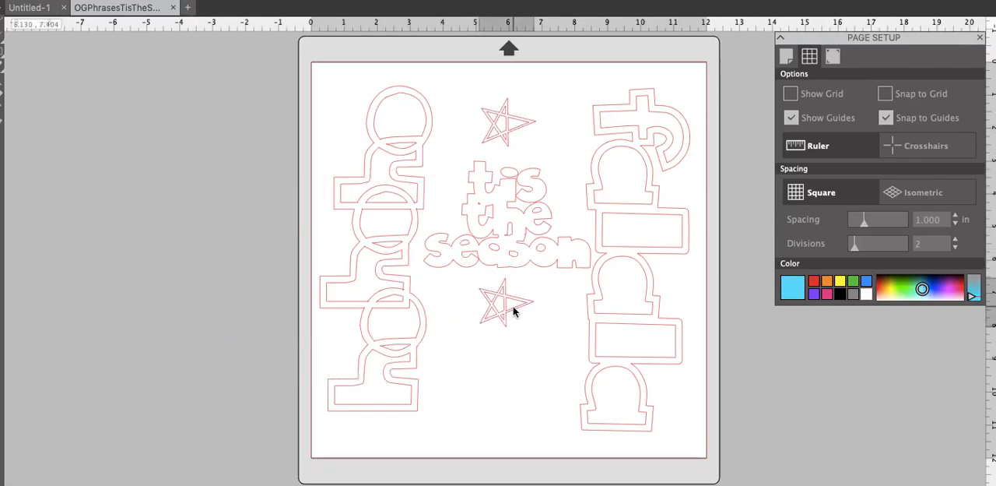
Reopen the Screenshot app and capture a selected portion enclosing all the phrases and both stars on the mat
key("super+space")
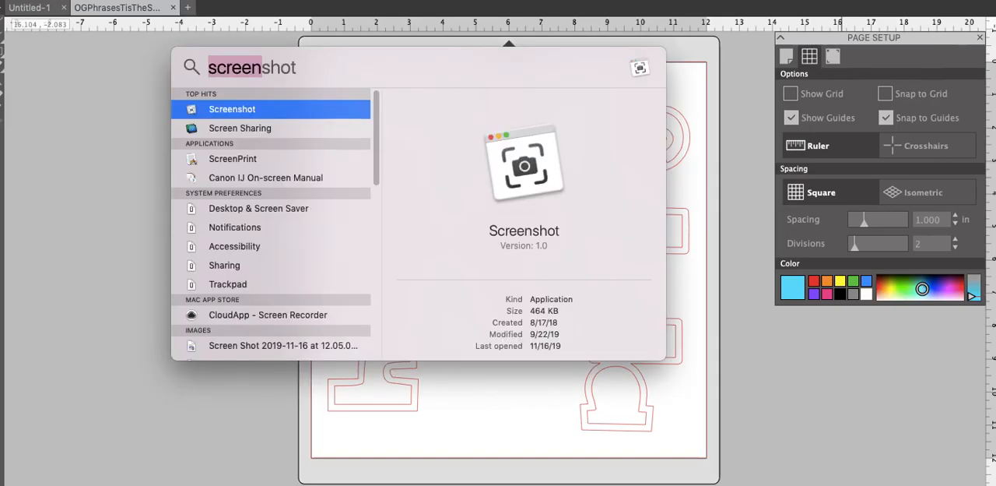
left_click(297, 108)
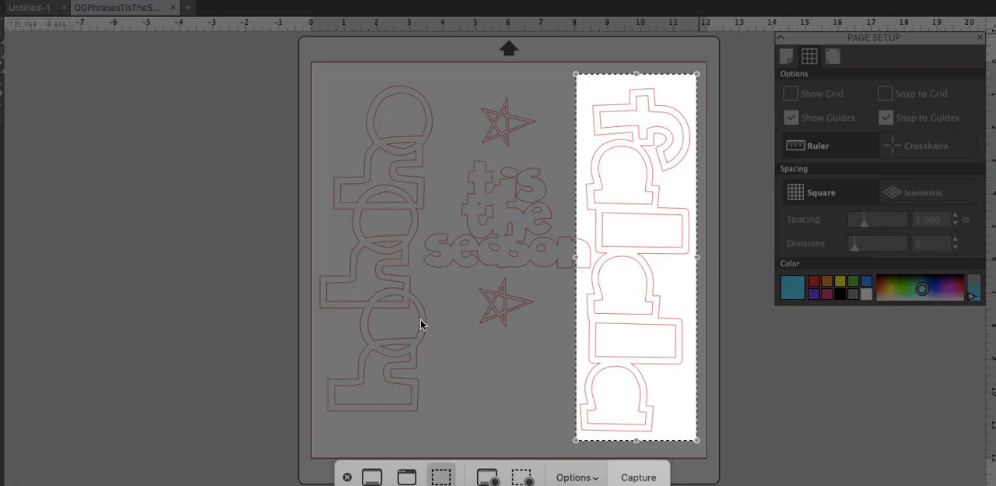
left_click(371, 477)
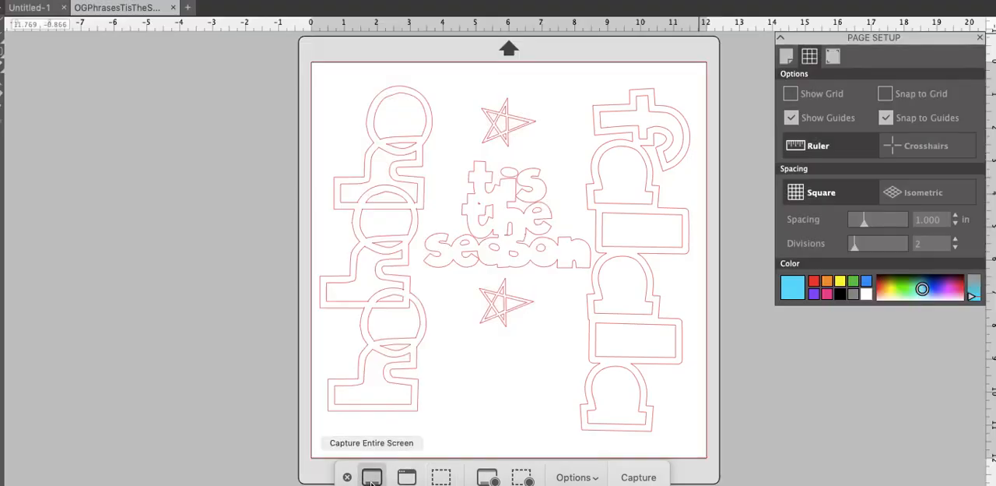
left_click(405, 478)
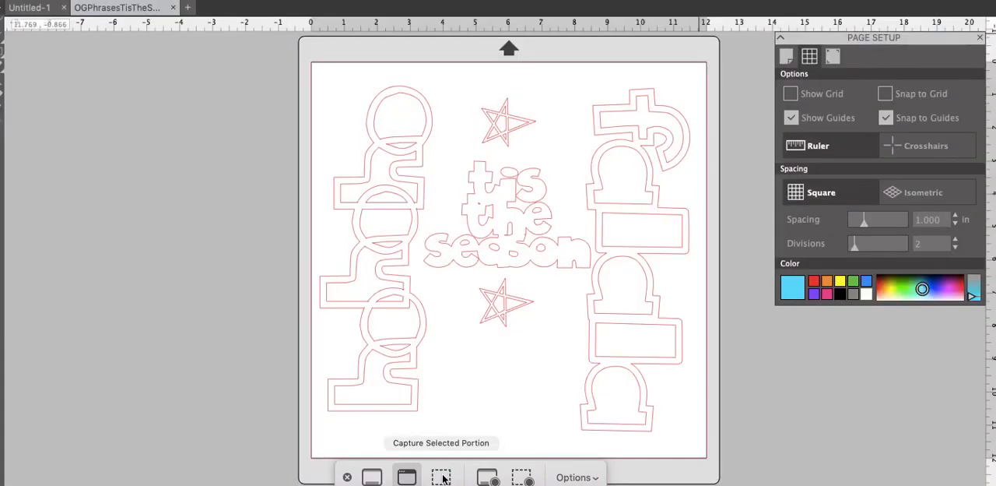
left_click(441, 477)
left_click_drag(574, 74, 312, 79)
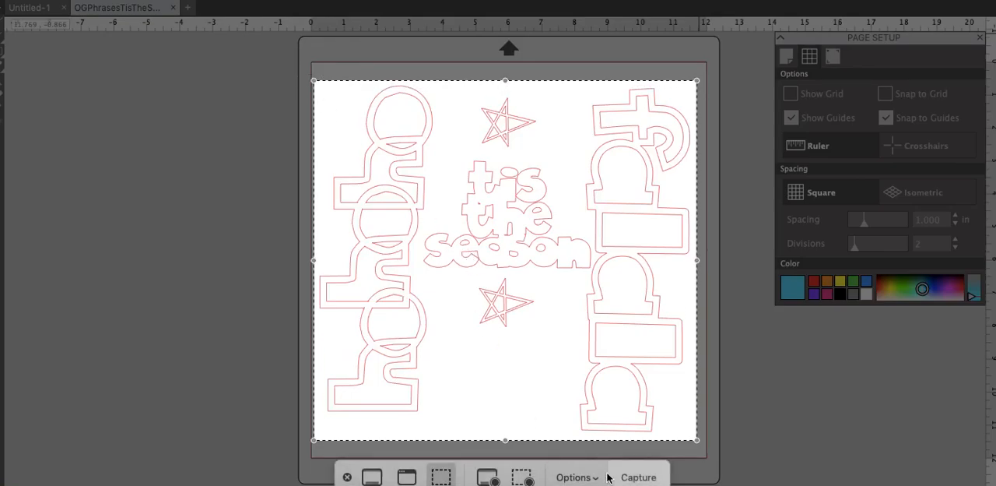
left_click(638, 477)
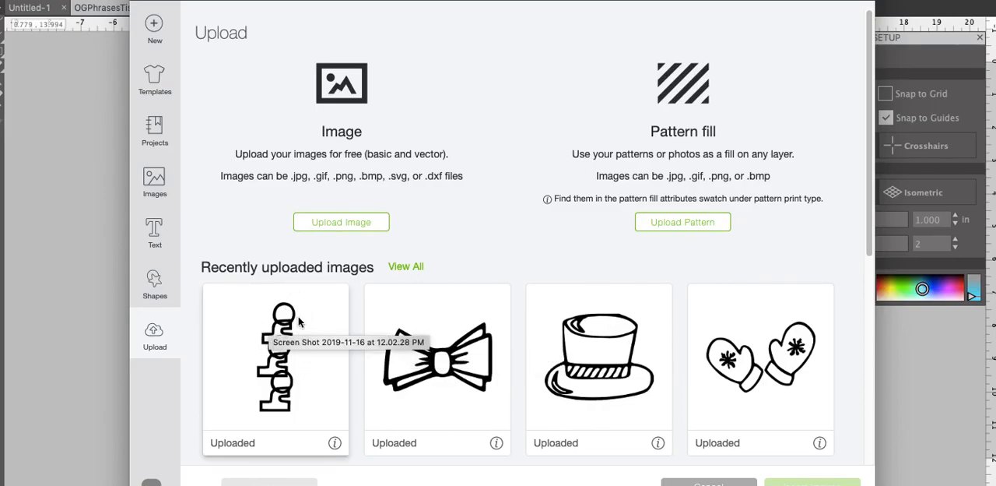
Upload the "tis the season" screenshot taken at 12.04.06 PM and continue with it as a Simple image
left_click(350, 223)
left_click(513, 238)
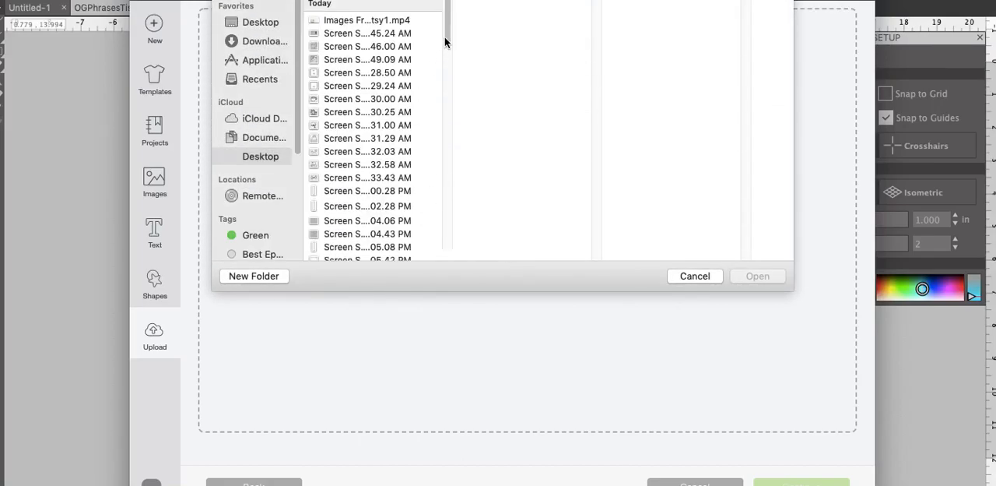
left_click_drag(446, 35, 450, 51)
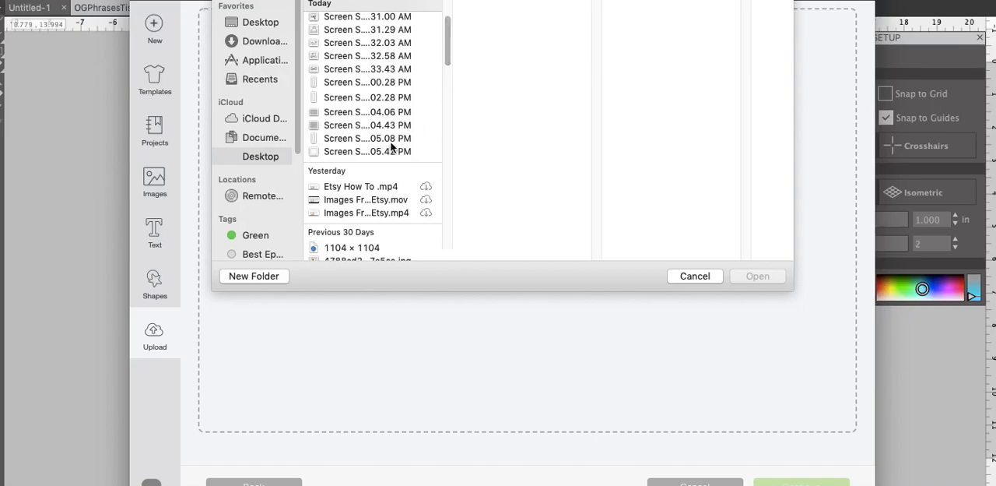
left_click(372, 113)
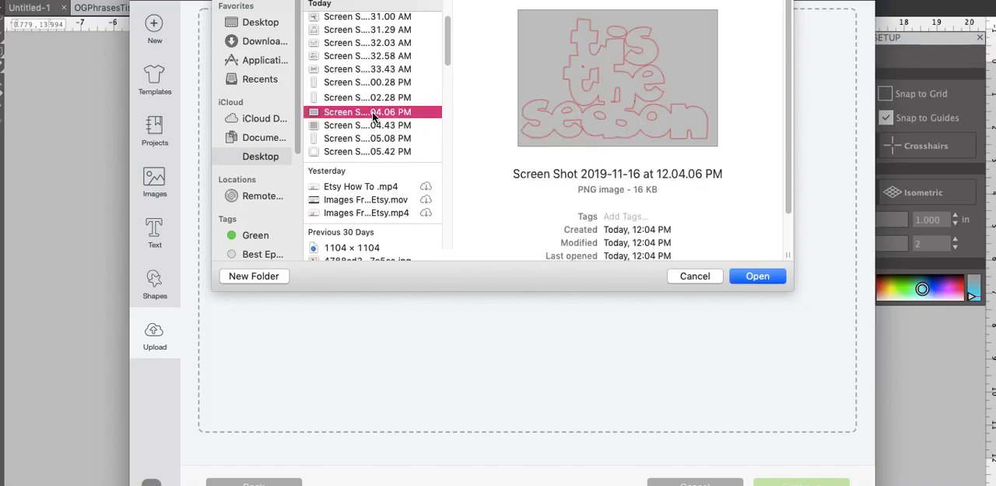
left_click(367, 97)
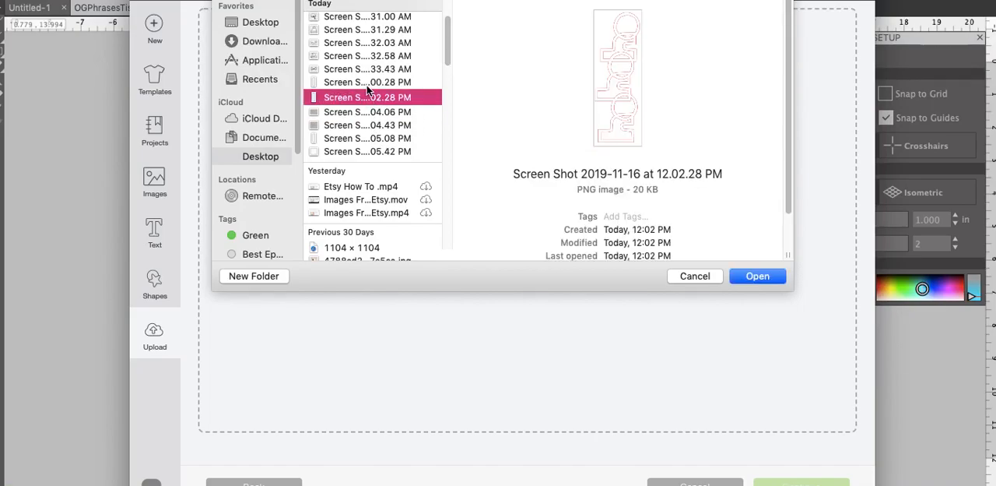
left_click(366, 83)
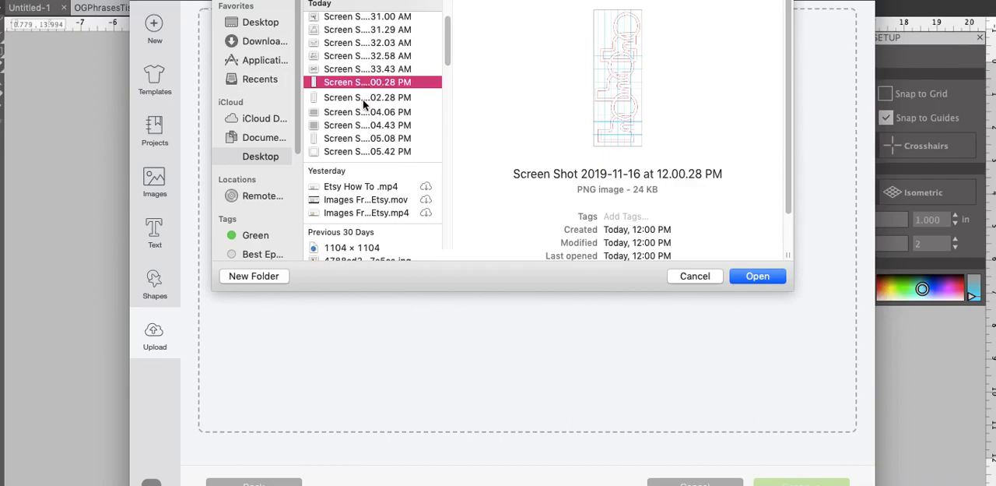
left_click(362, 99)
left_click(360, 115)
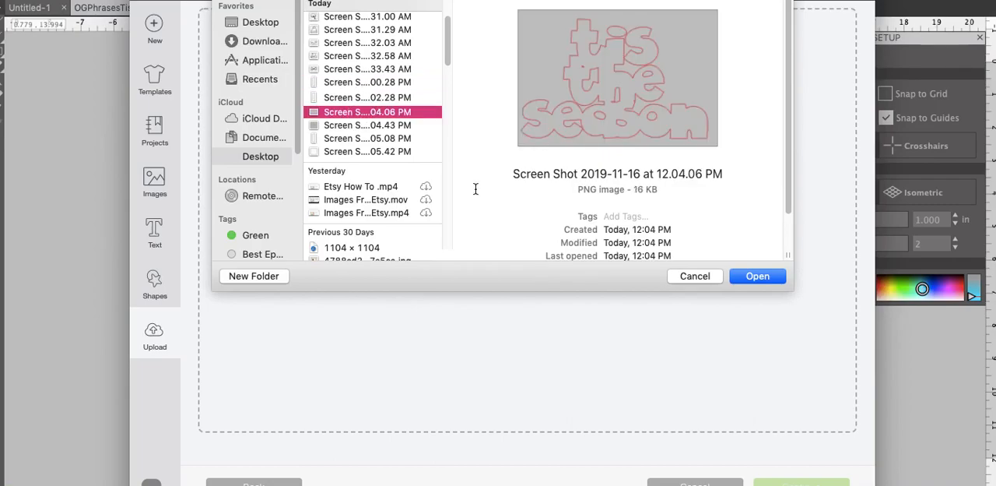
left_click(753, 275)
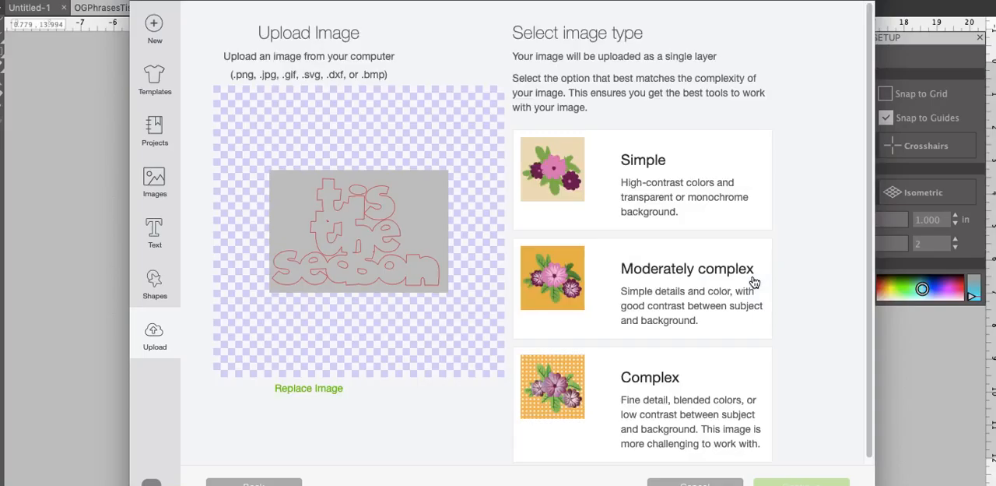
left_click(679, 202)
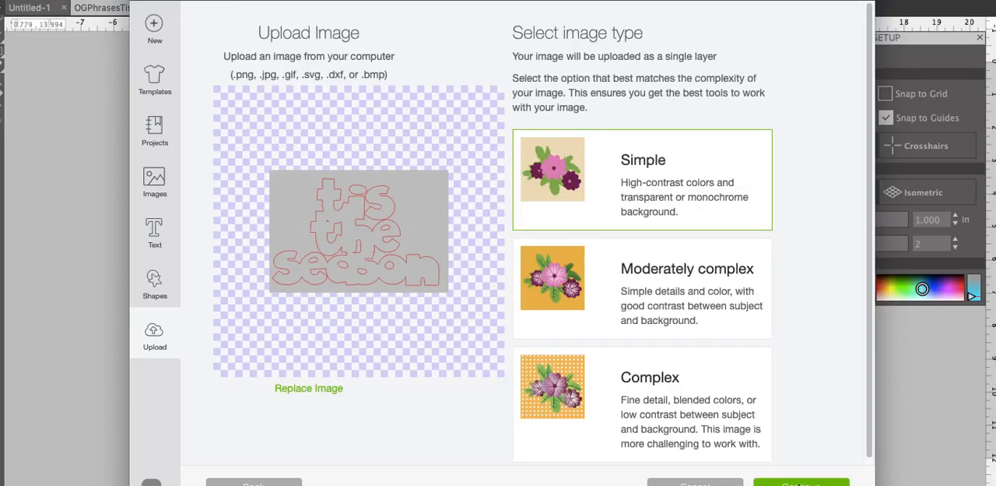
left_click(800, 483)
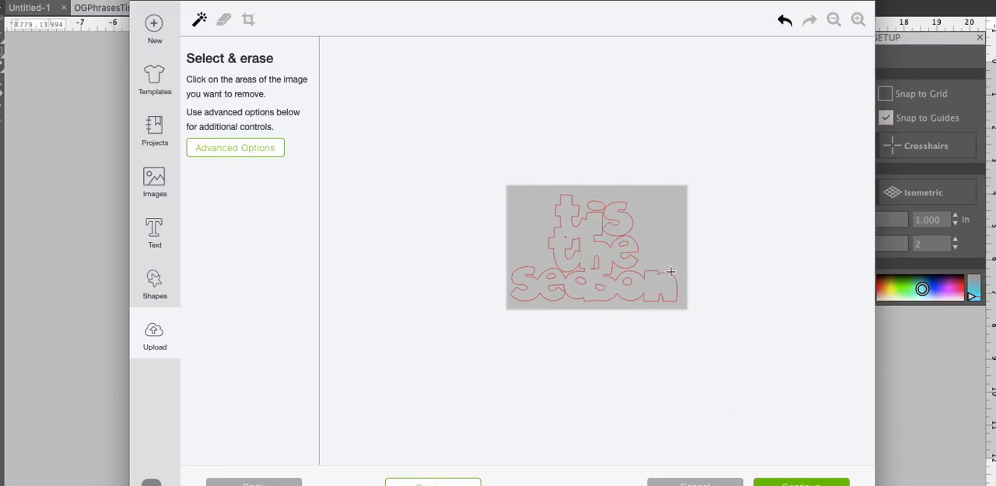
Erase the grey background around "tis the season" and in the gaps between its words, and undo the last erase
left_click(658, 242)
left_click(608, 234)
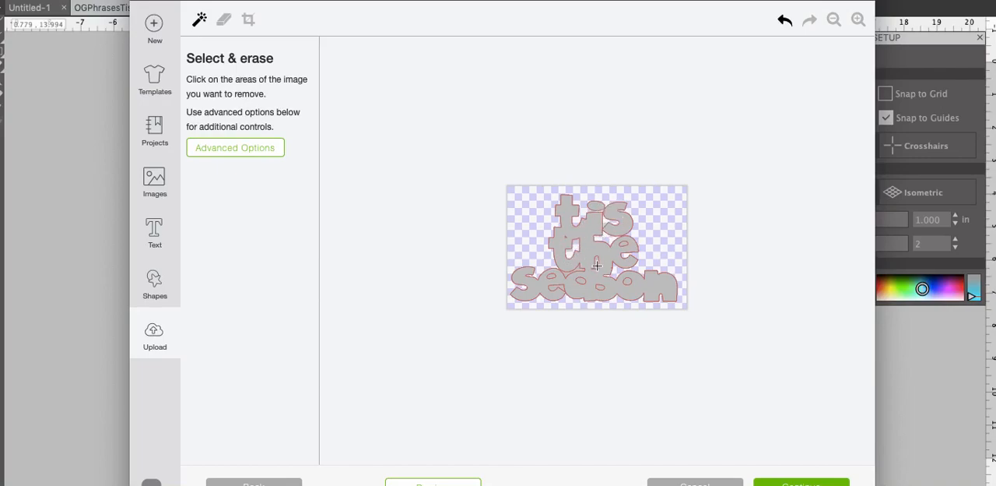
left_click(578, 267)
left_click(859, 20)
left_click(859, 19)
left_click(858, 19)
left_click(861, 20)
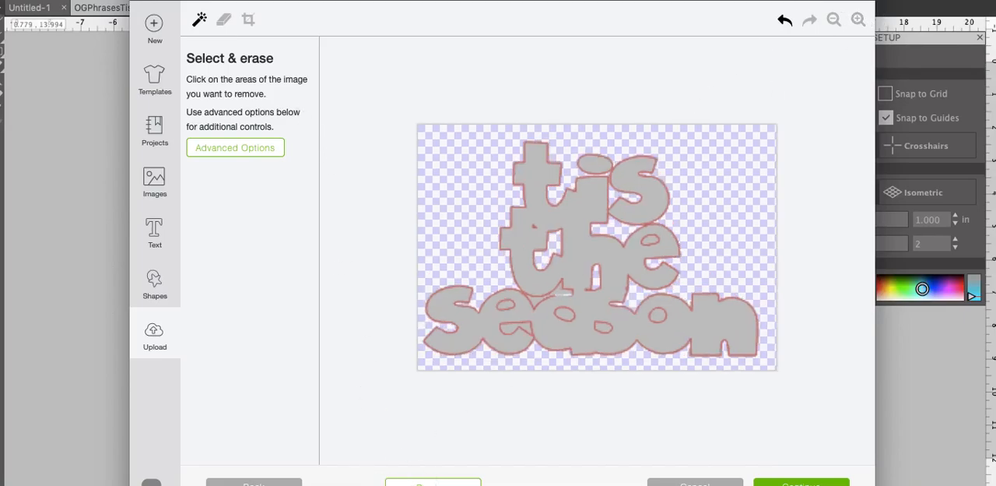
left_click(786, 23)
Erase the small grey gaps between "the" and "season" and inside the lower "t", and check the cut preview
left_click(858, 20)
left_click(859, 21)
left_click(859, 21)
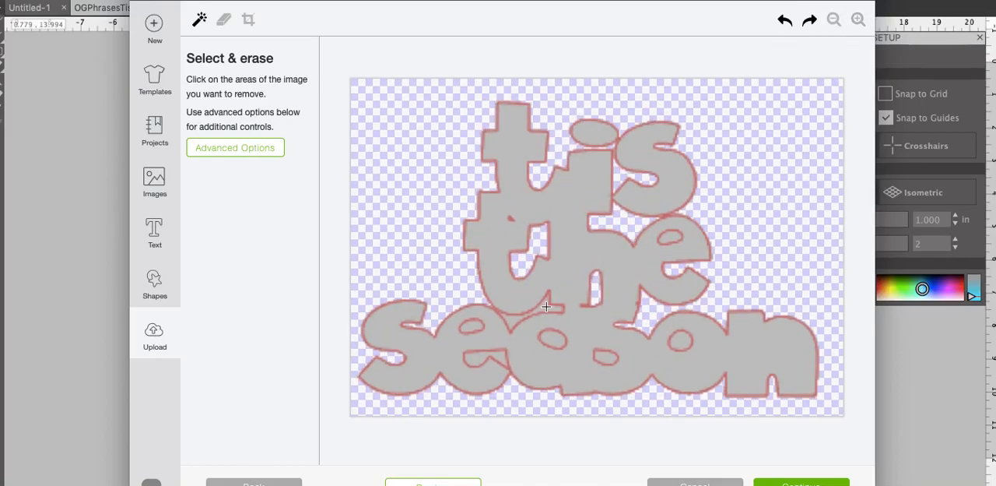
left_click(520, 317)
left_click(859, 20)
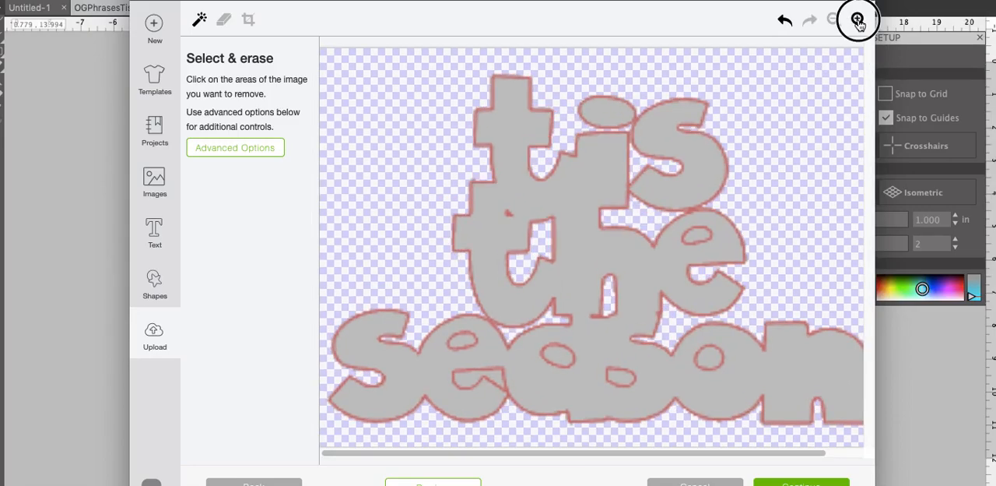
left_click(859, 19)
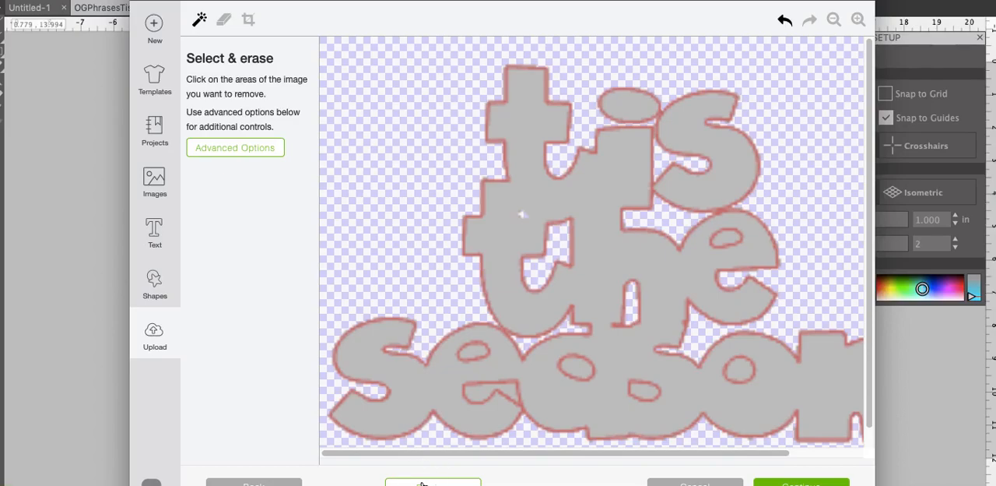
left_click(421, 484)
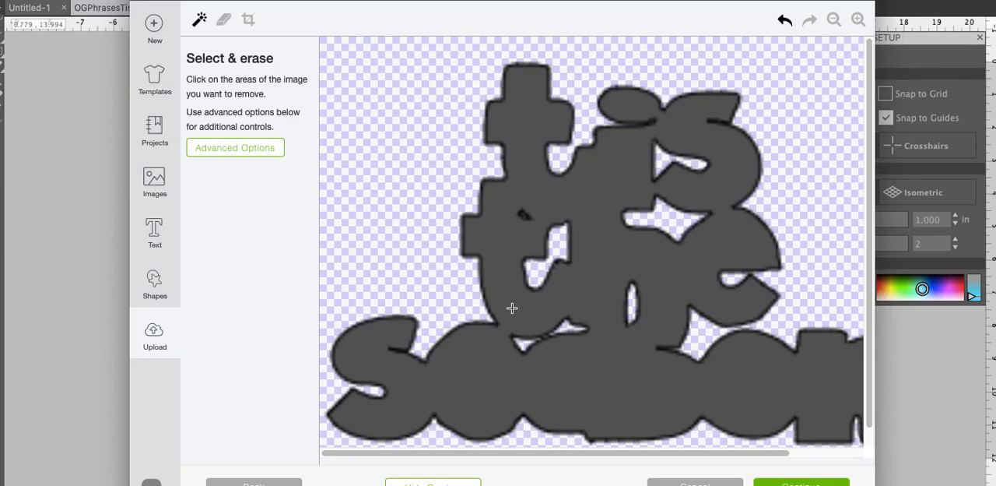
left_click(430, 484)
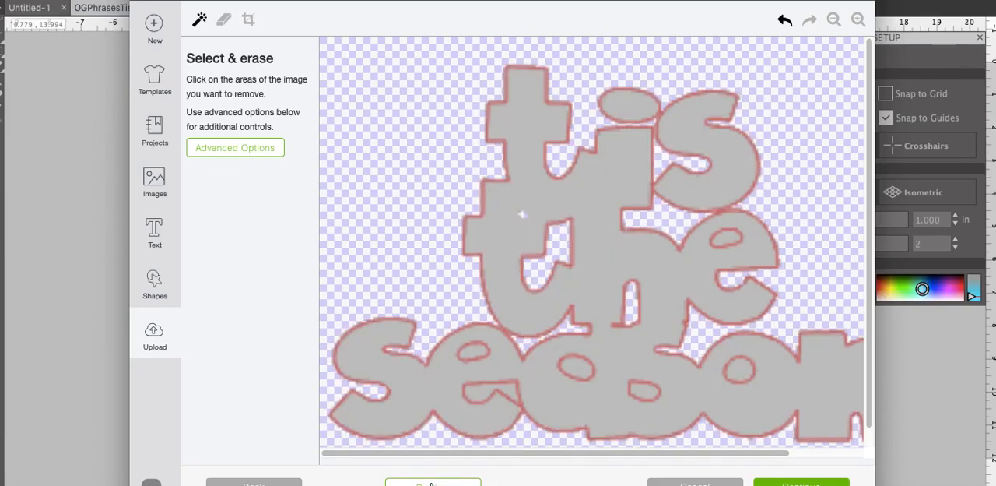
Erase the enclosed grey openings in the letters of "season" and in the "e" of "the"
left_click(472, 352)
left_click(480, 394)
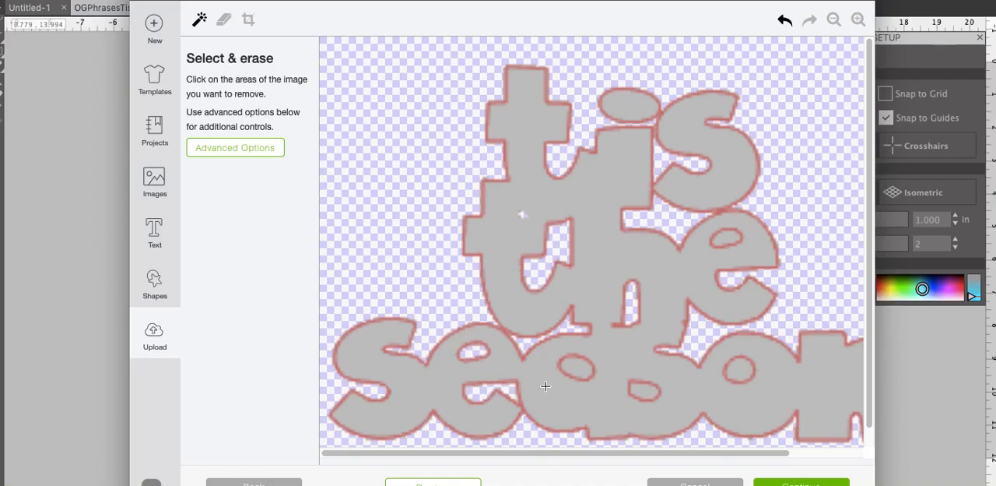
left_click(576, 369)
left_click(646, 393)
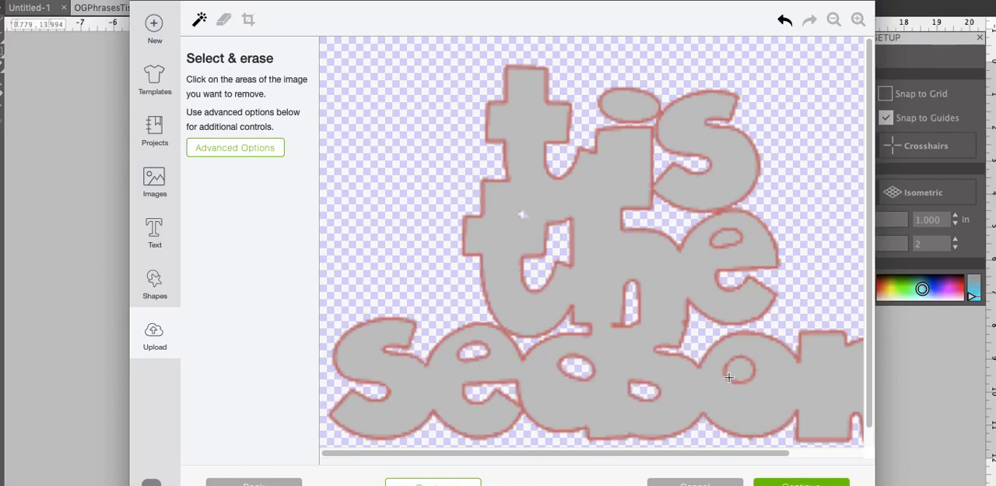
left_click(741, 369)
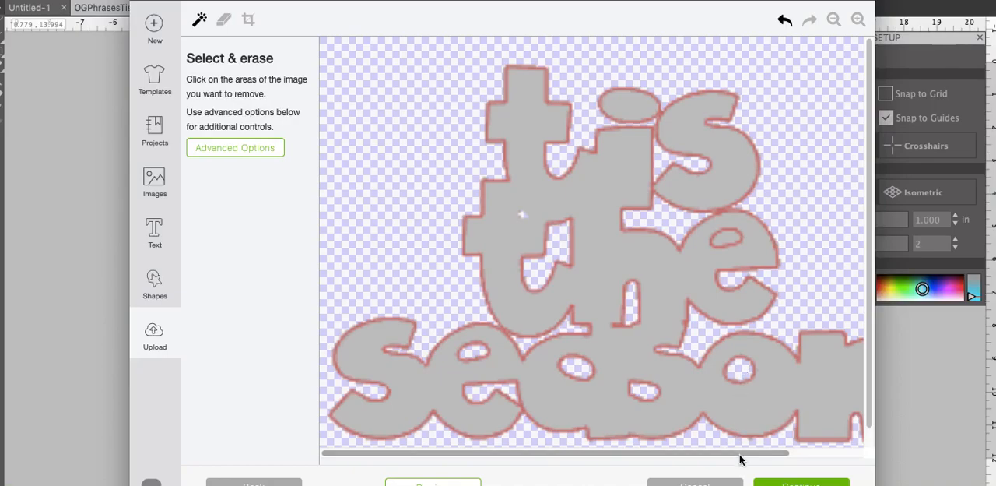
left_click(728, 240)
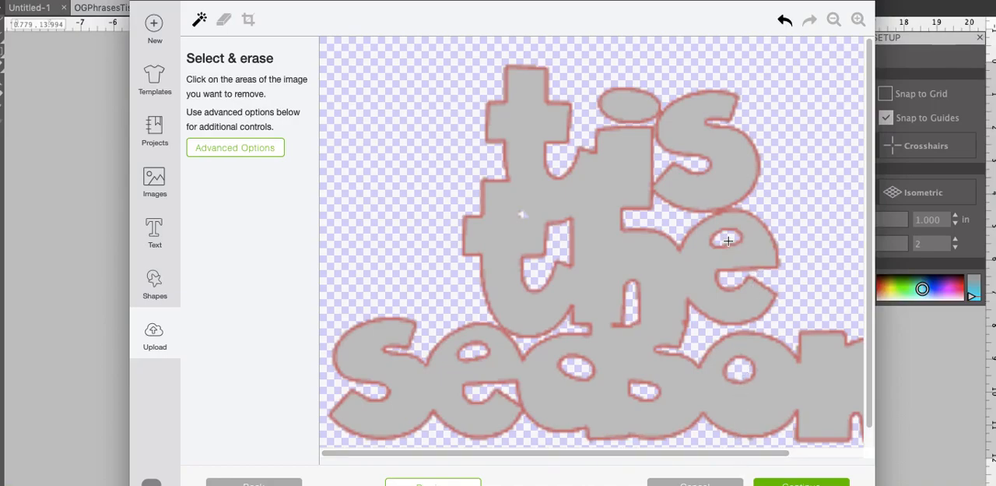
Preview the cut shape of the whole "tis the season" phrase to check its letter openings
left_click_drag(696, 454, 639, 461)
left_click(422, 481)
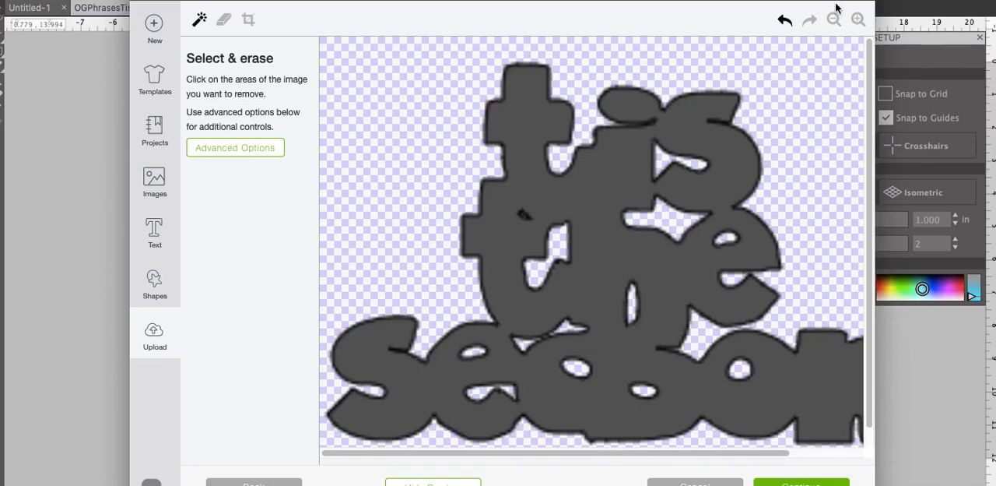
left_click(833, 22)
left_click(834, 22)
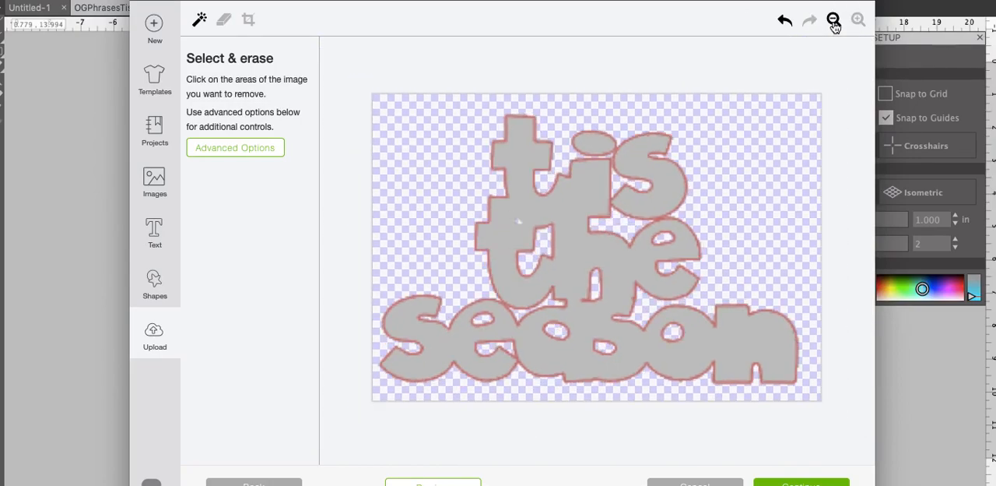
left_click(834, 22)
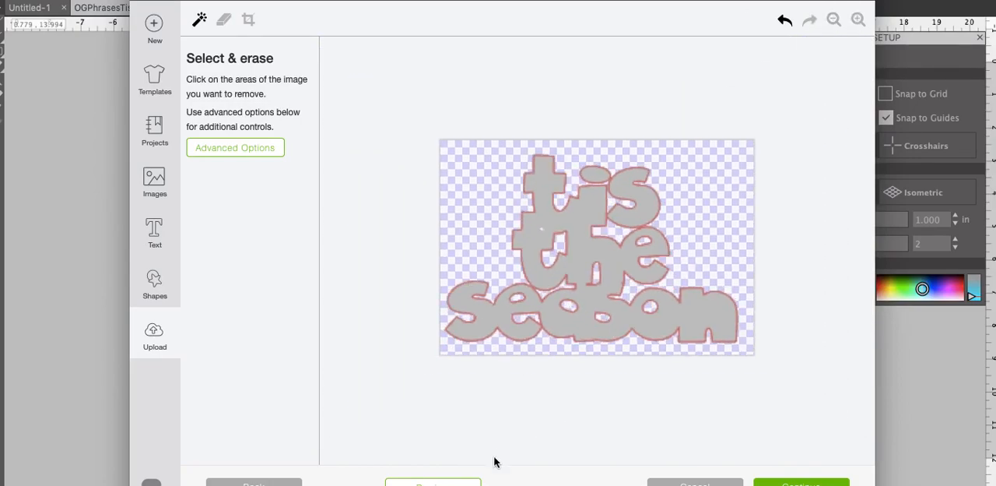
left_click(463, 483)
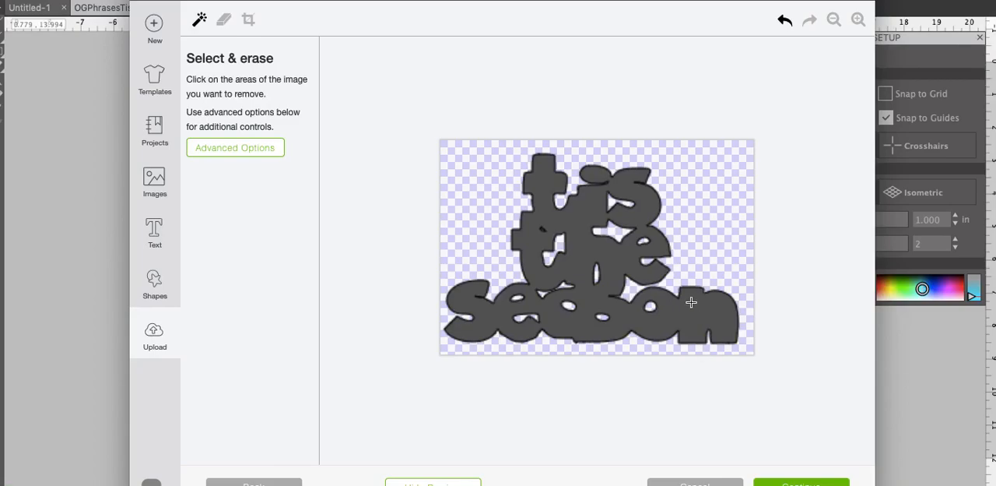
Save the cleaned "tis the season" phrase as a Cut image
left_click(802, 482)
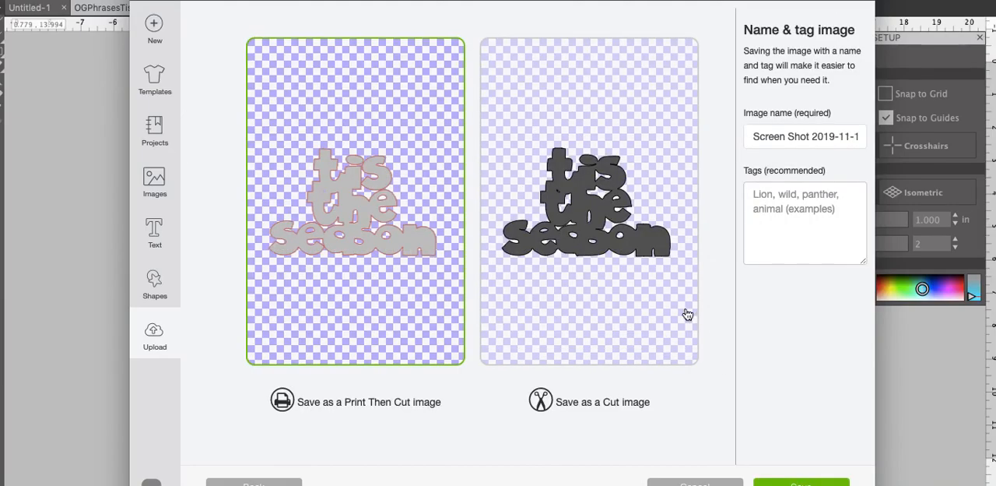
left_click(601, 253)
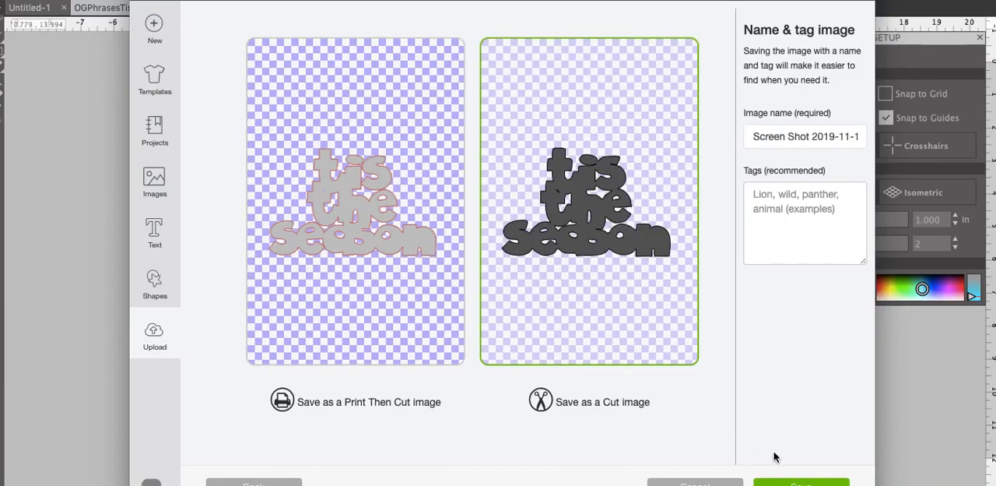
left_click(788, 482)
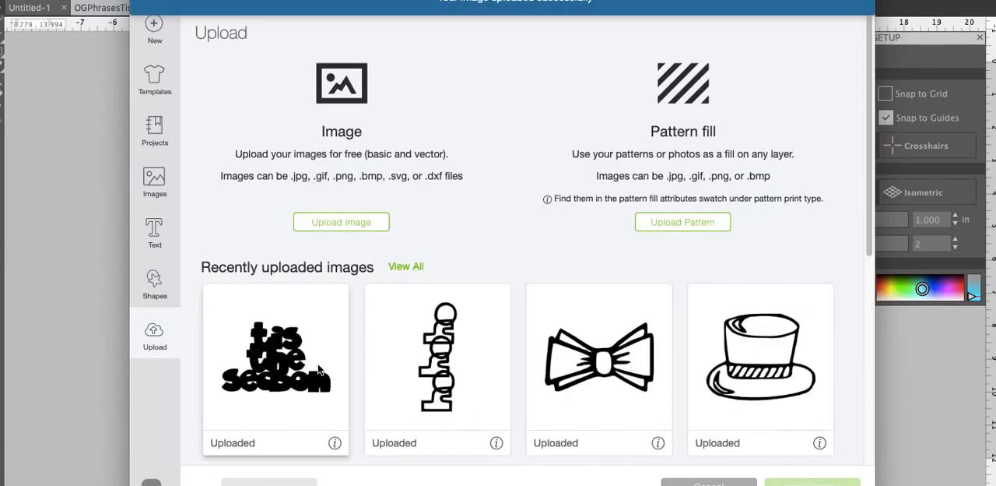
Upload the star screenshot taken at 12.04.43 PM and continue with it as a Simple image
left_click(341, 224)
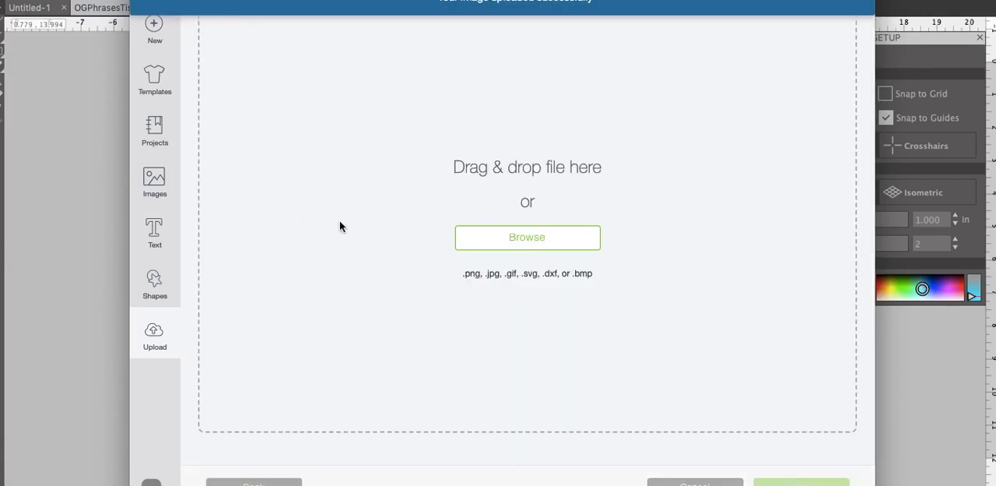
left_click(504, 238)
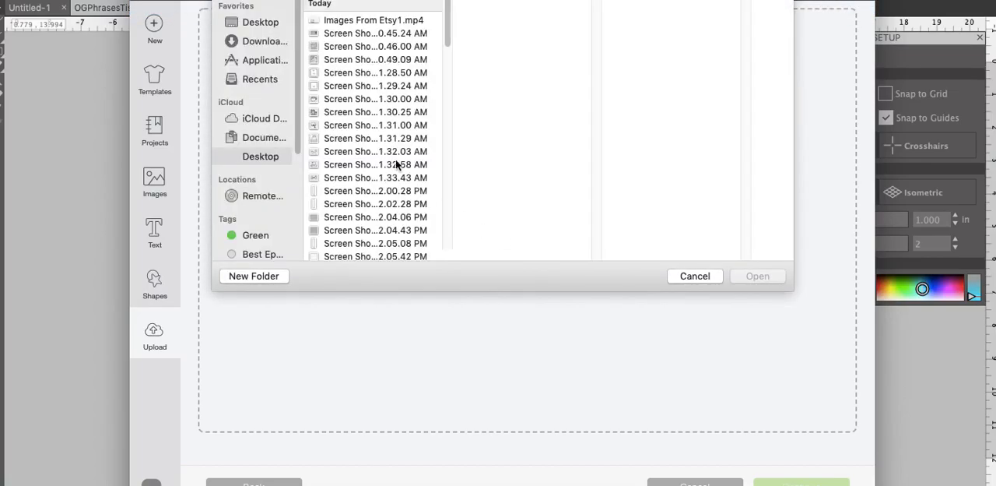
mouse_move(447, 44)
left_mouse_down()
mouse_move(447, 107)
mouse_move(439, 45)
left_mouse_up()
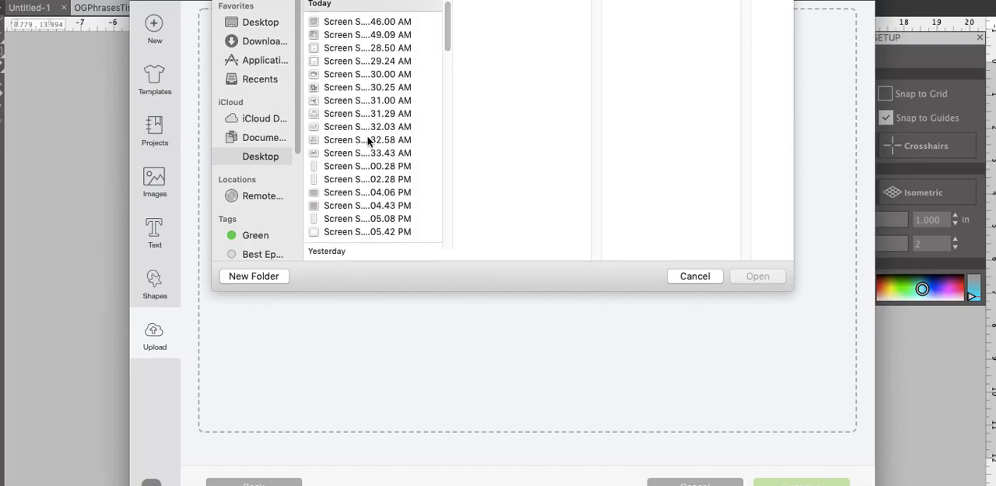
left_click(348, 194)
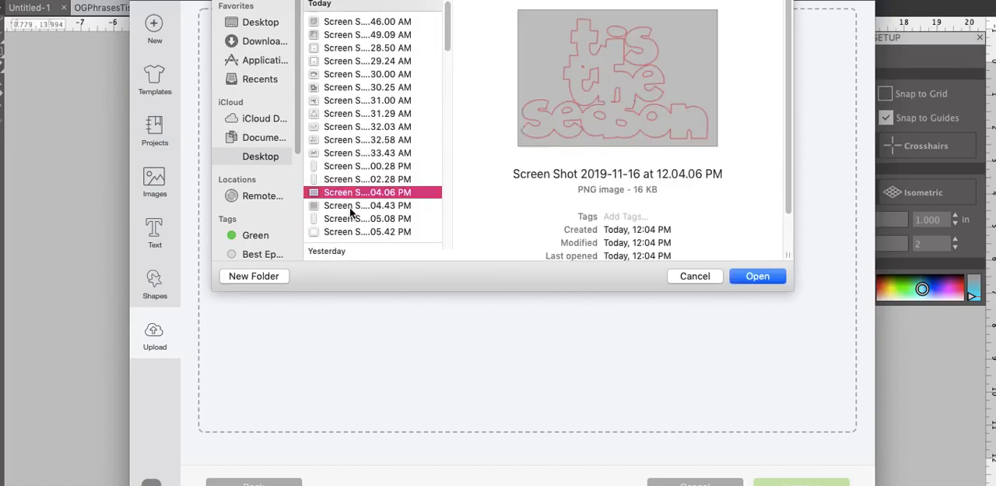
left_click(349, 205)
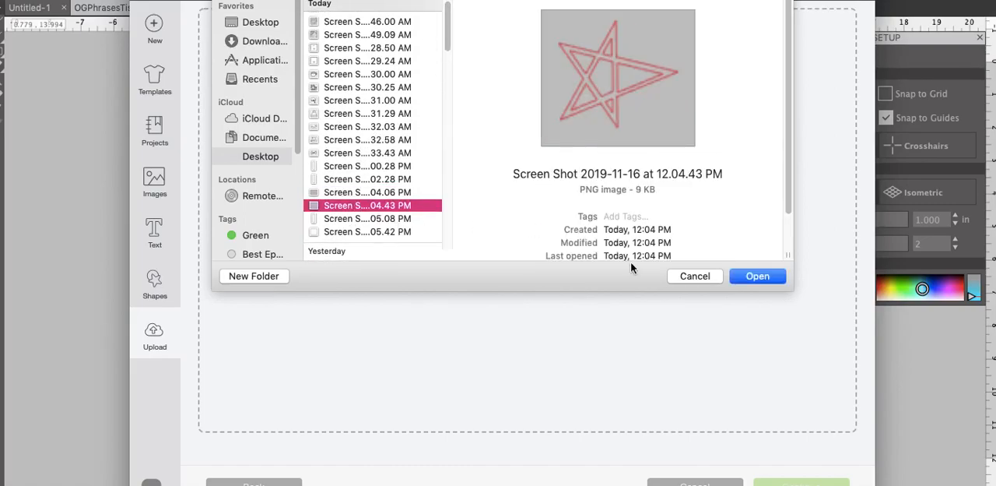
left_click(753, 278)
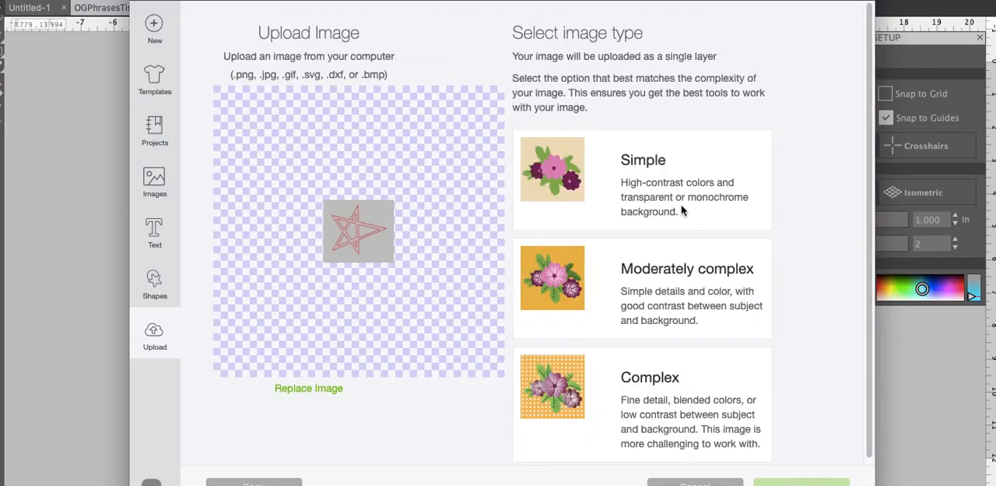
left_click(673, 199)
left_click(797, 484)
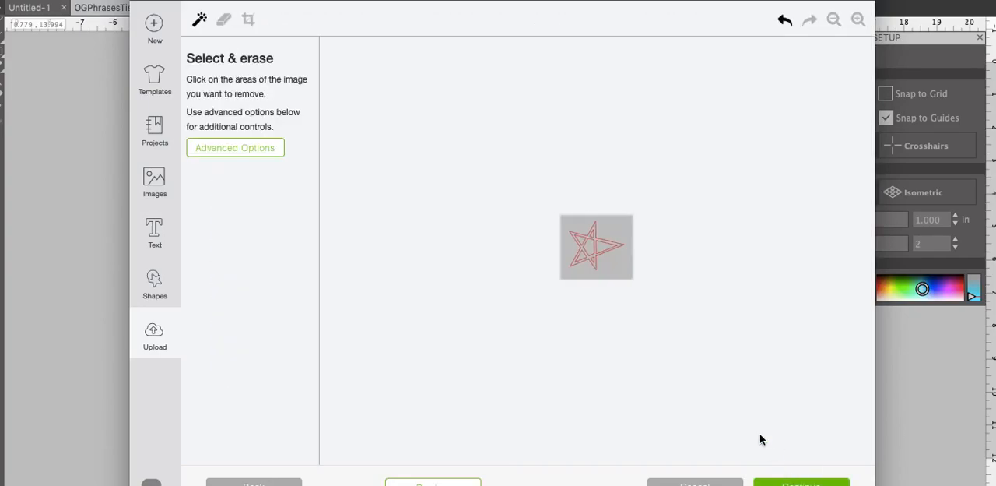
Erase the grey background around the star and the openings in its center and its right and upper-left points
left_click(619, 270)
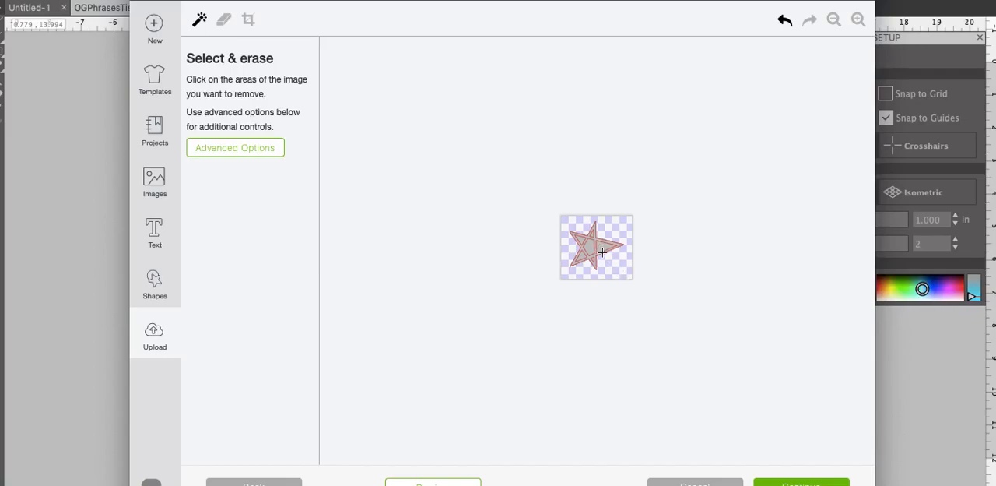
left_click(600, 246)
left_click(449, 483)
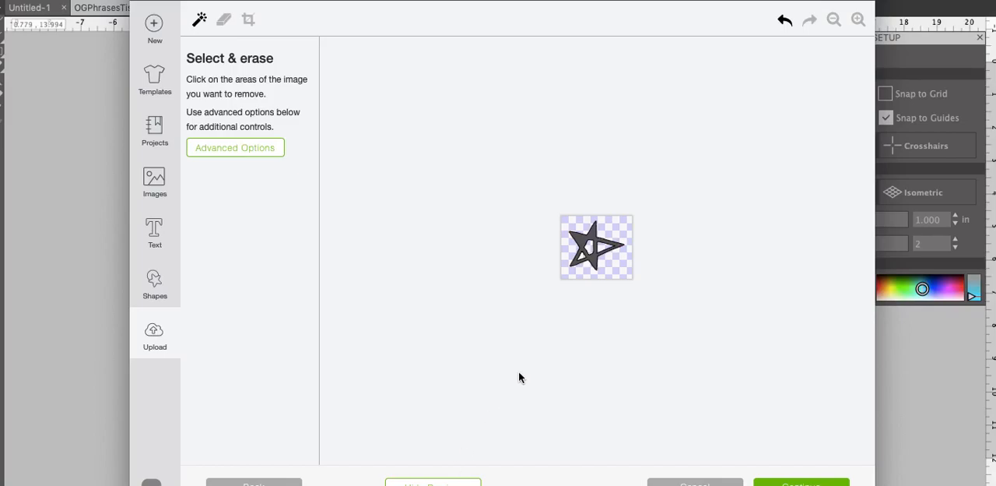
left_click(589, 247)
left_click(785, 19)
left_click(584, 241)
left_click(593, 232)
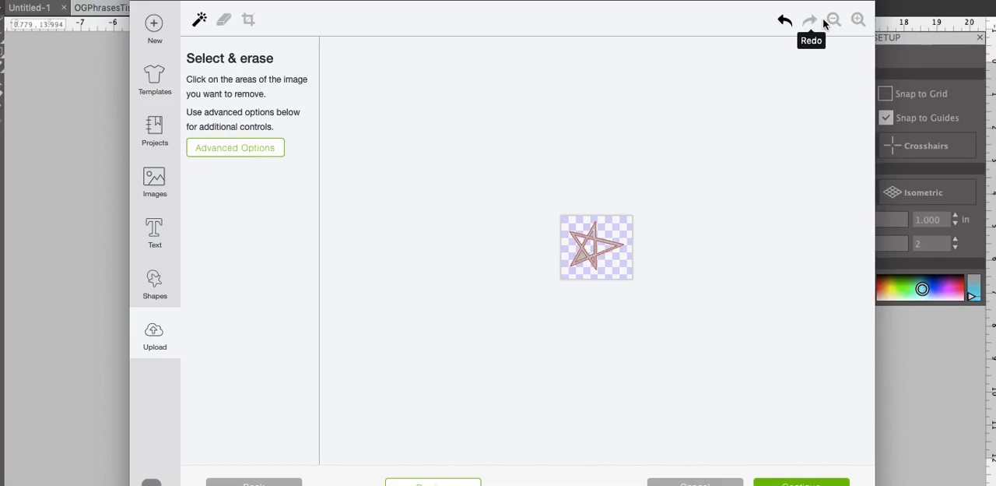
left_click(785, 24)
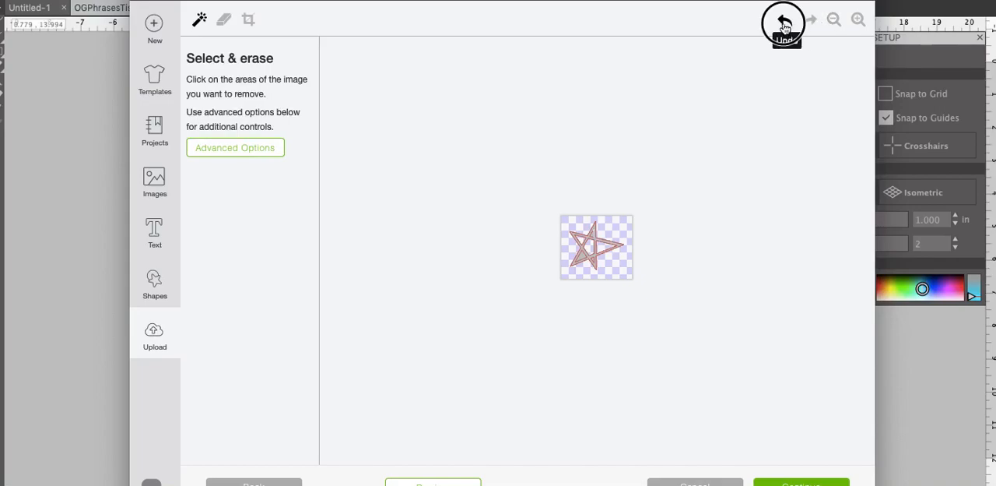
Erase the remaining grey openings in the star's upper, lower-left and lower points
left_click(858, 21)
left_click(858, 20)
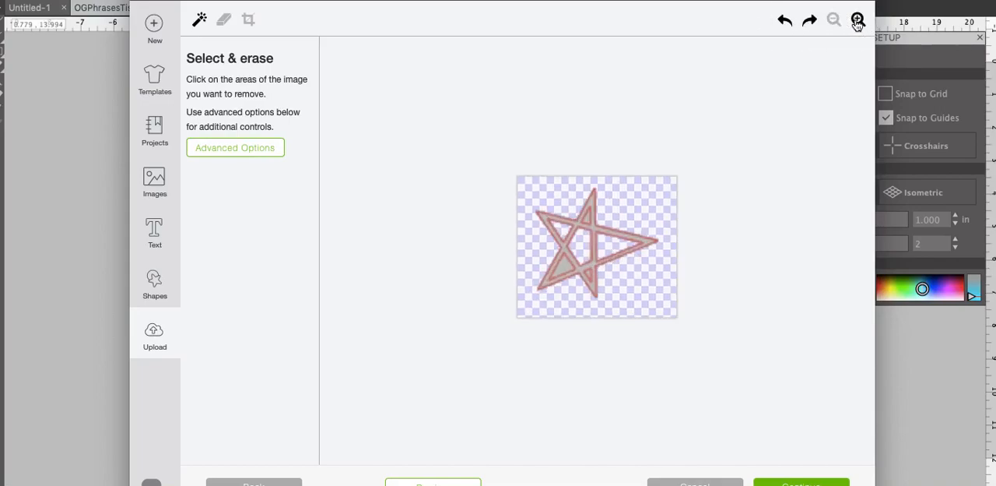
left_click(858, 20)
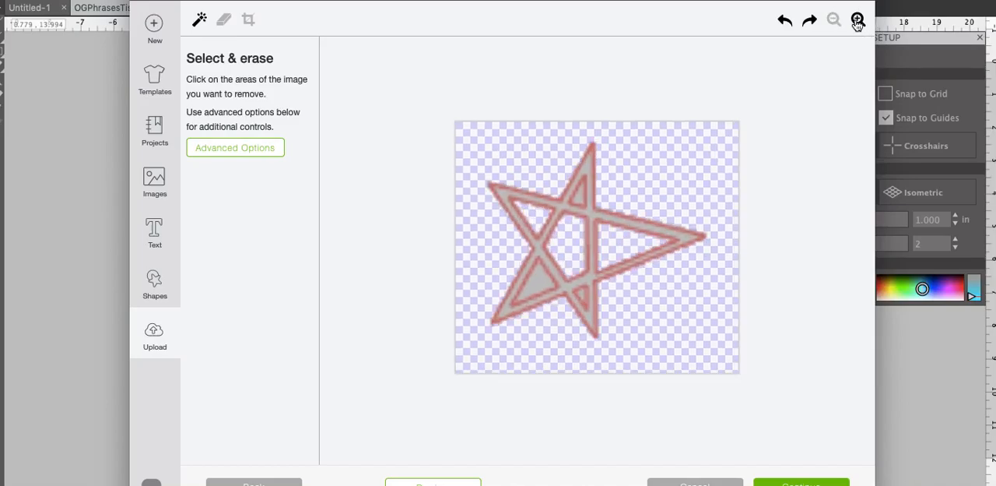
left_click(577, 200)
left_click(535, 286)
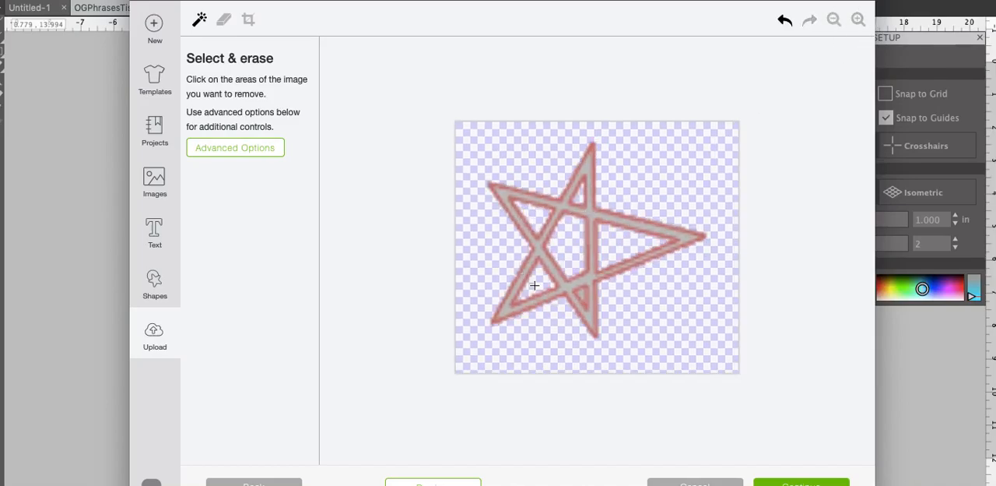
left_click(583, 294)
left_click(782, 22)
left_click(581, 292)
Preview the cut shape of the star at different magnifications to check its openings
left_click(443, 484)
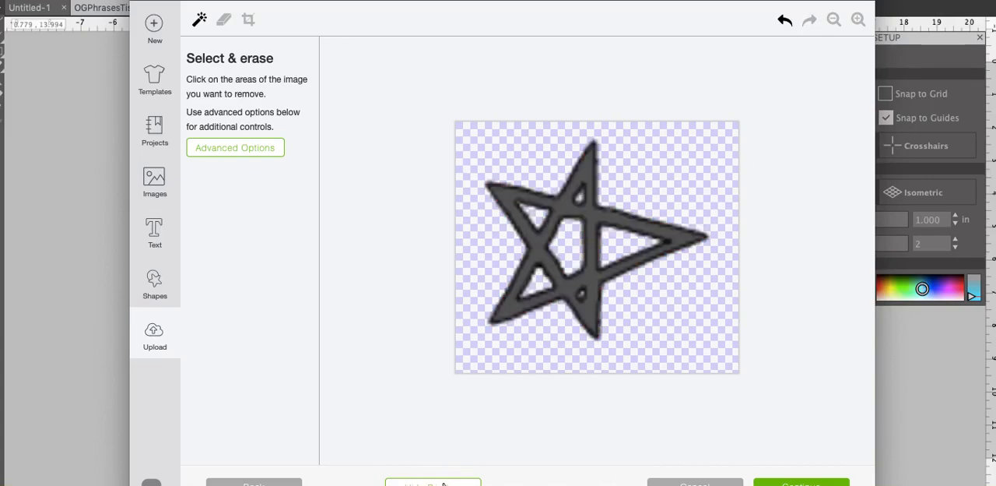
left_click(834, 20)
left_click(834, 20)
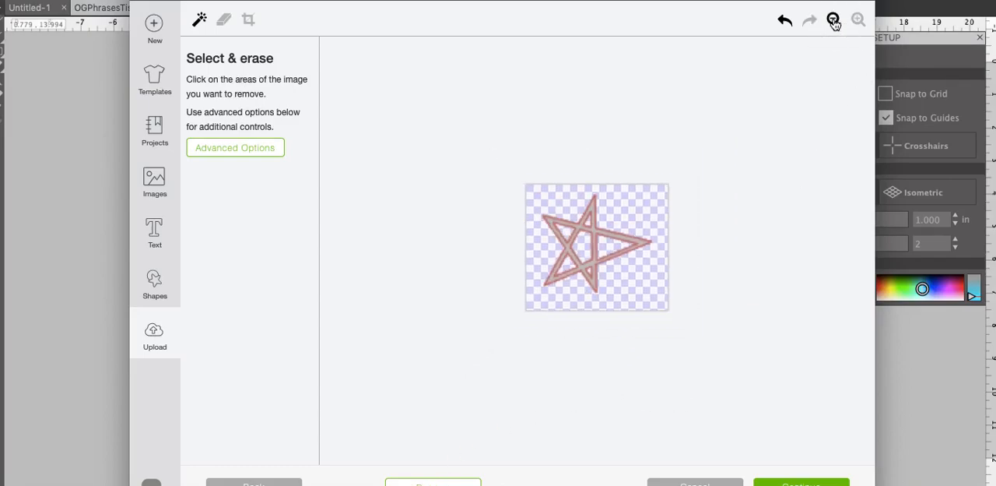
left_click(451, 483)
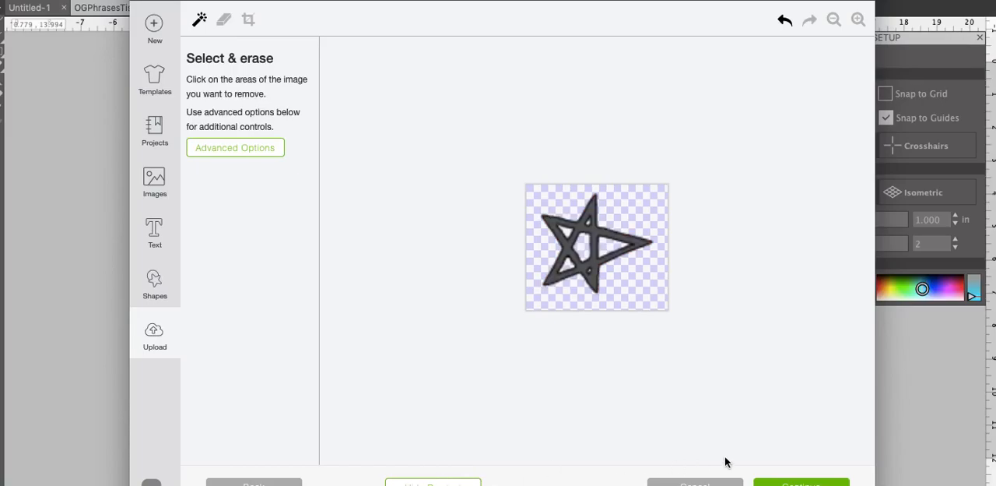
Save the cleaned star as a Cut image
left_click(790, 483)
left_click(656, 302)
left_click(802, 482)
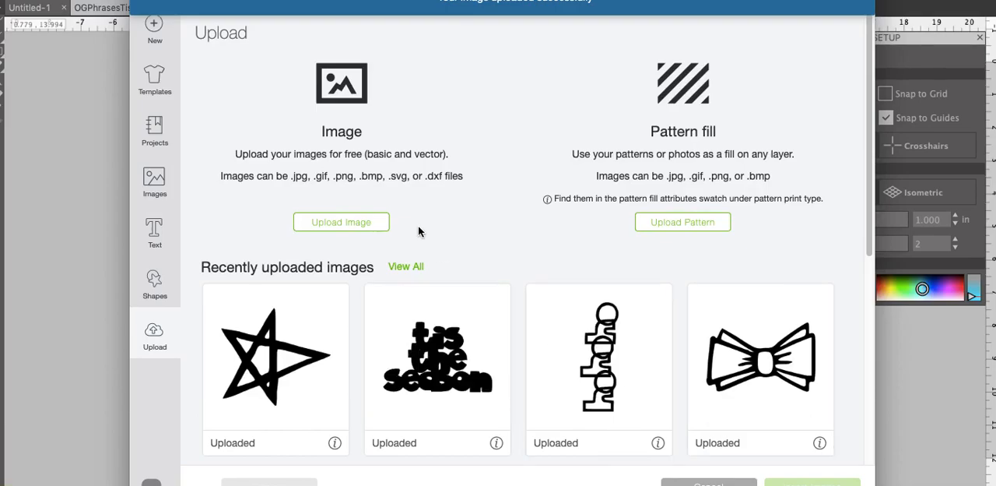
Upload the "falala" screenshot taken at 12.05.08 PM and continue with it as a Simple image
left_click(360, 229)
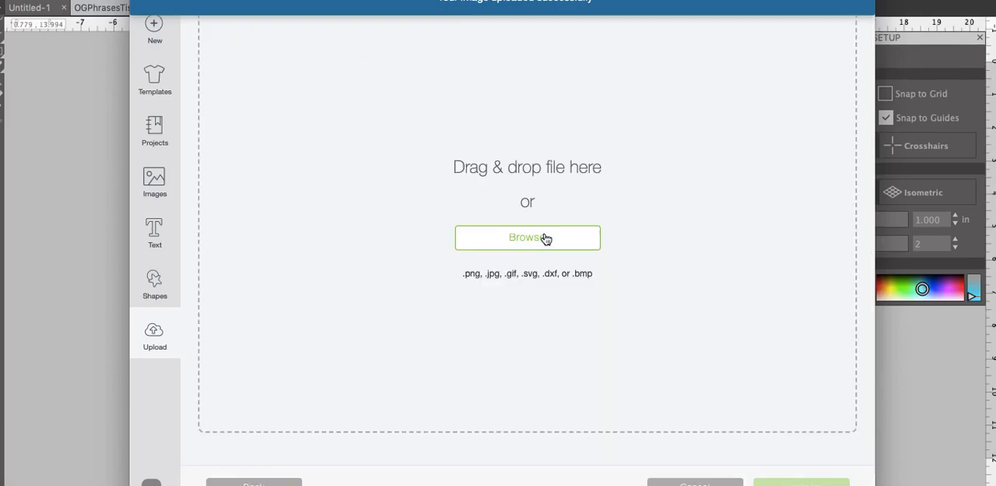
left_click(547, 242)
left_click_drag(448, 35, 447, 50)
left_click(373, 200)
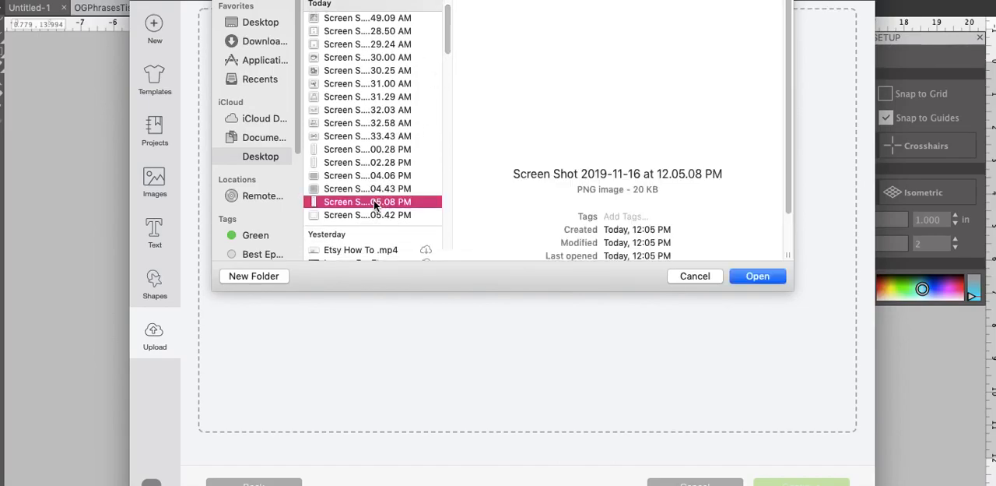
left_click(373, 193)
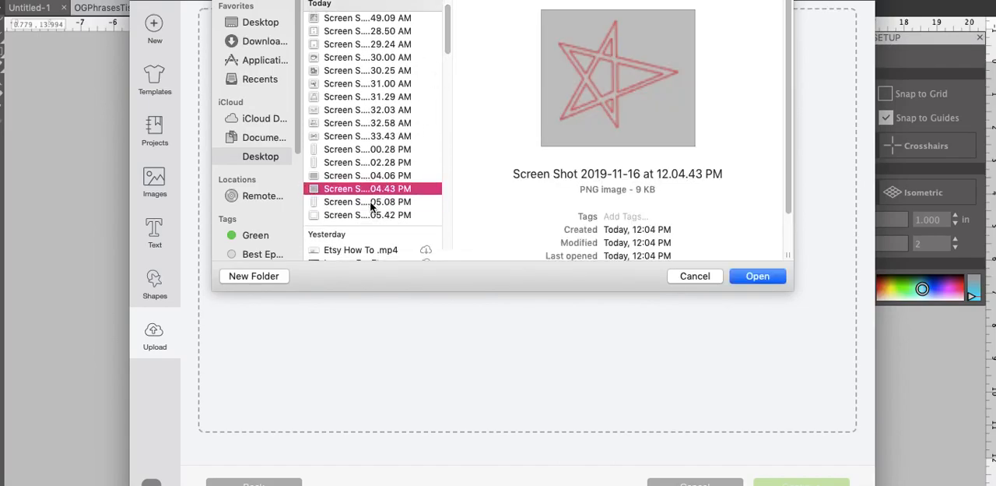
left_click(370, 204)
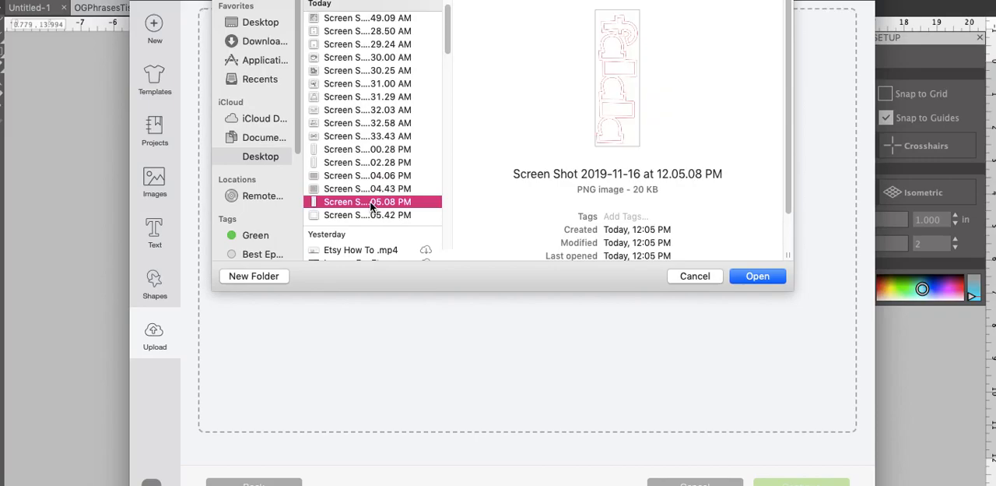
left_click(755, 275)
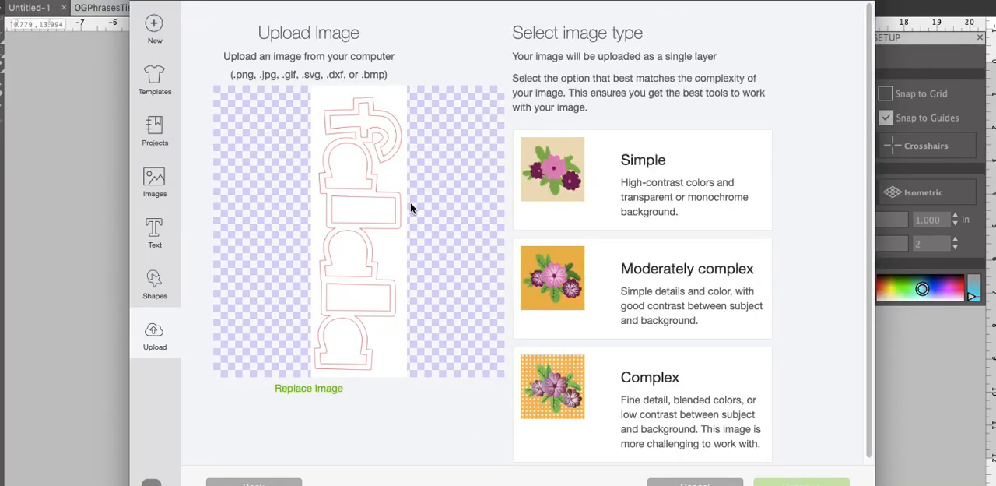
left_click(612, 189)
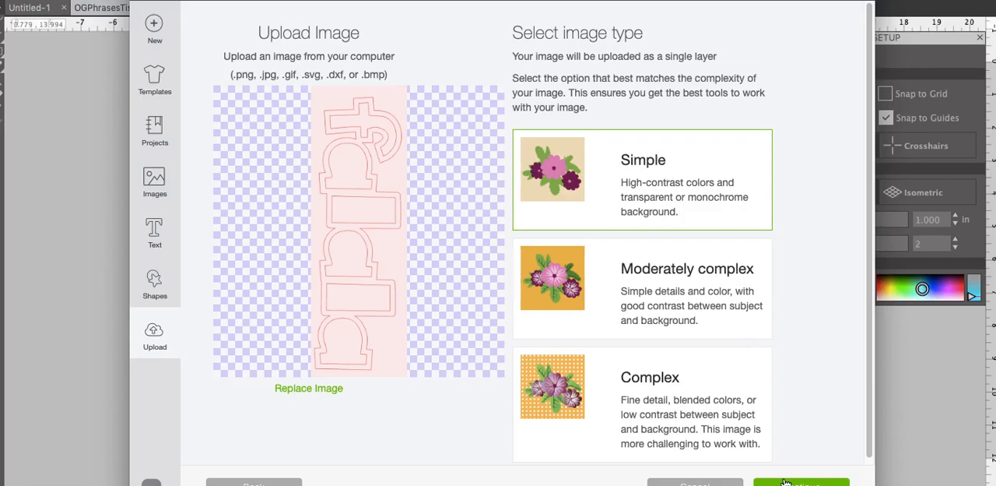
left_click(788, 484)
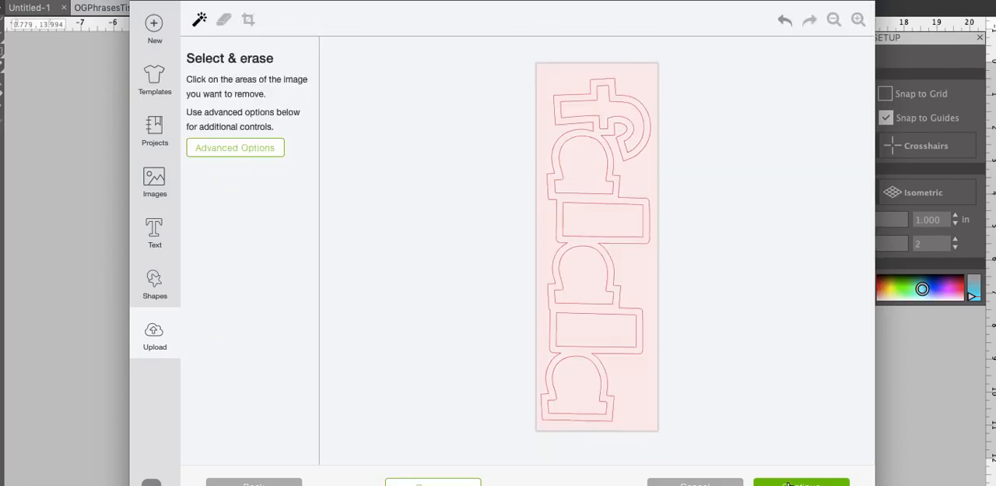
Erase the background around the "falala" phrase and the inner area of each letter, leaving only the outline bands
left_click(645, 368)
left_click(603, 229)
left_click(577, 165)
left_click(593, 107)
left_click(587, 276)
left_click(599, 331)
left_click(578, 395)
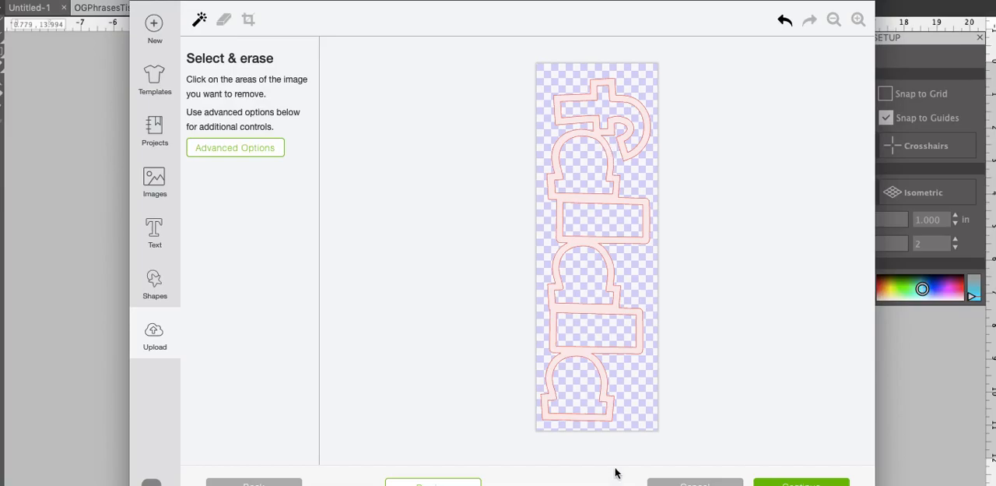
Save the cleaned "falala" phrase as a Cut image
left_click(785, 485)
left_click(637, 330)
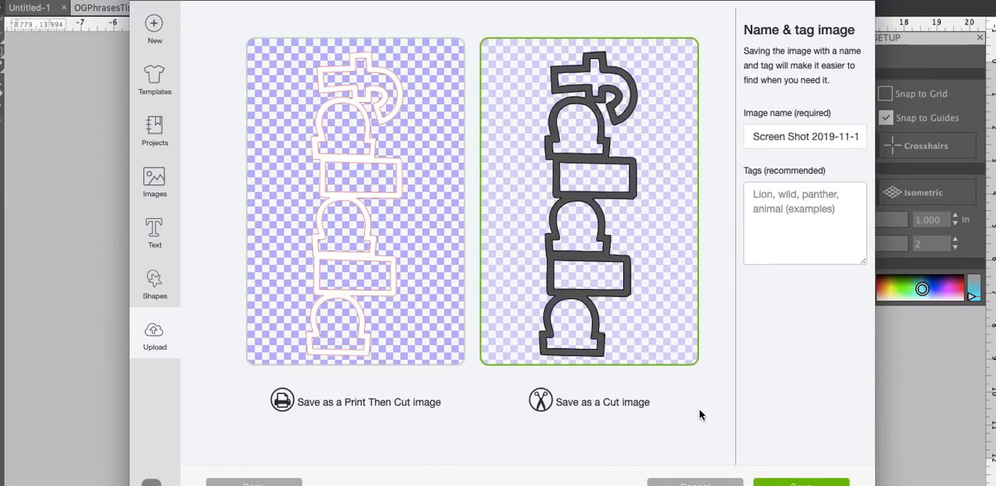
left_click(805, 484)
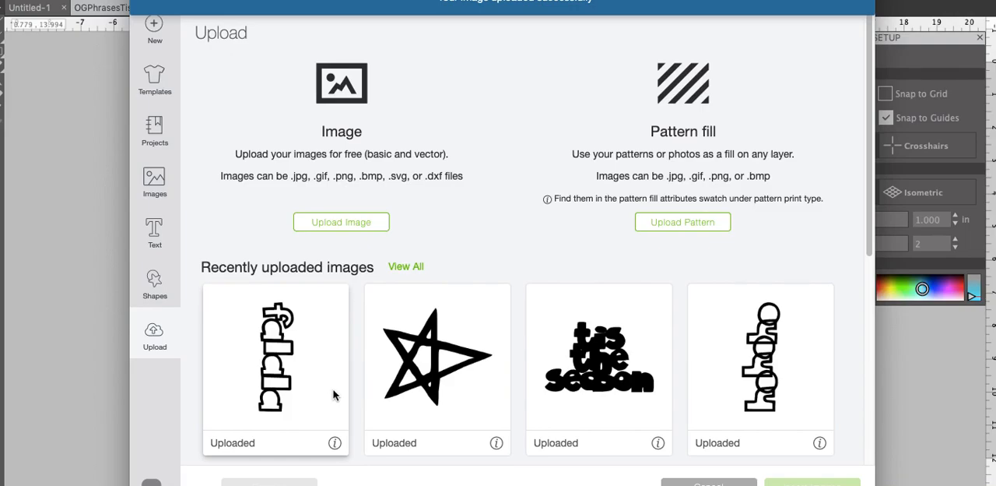
Upload the screenshot of the full design taken at 12.05.42 PM and continue with it as a Simple image
left_click(338, 225)
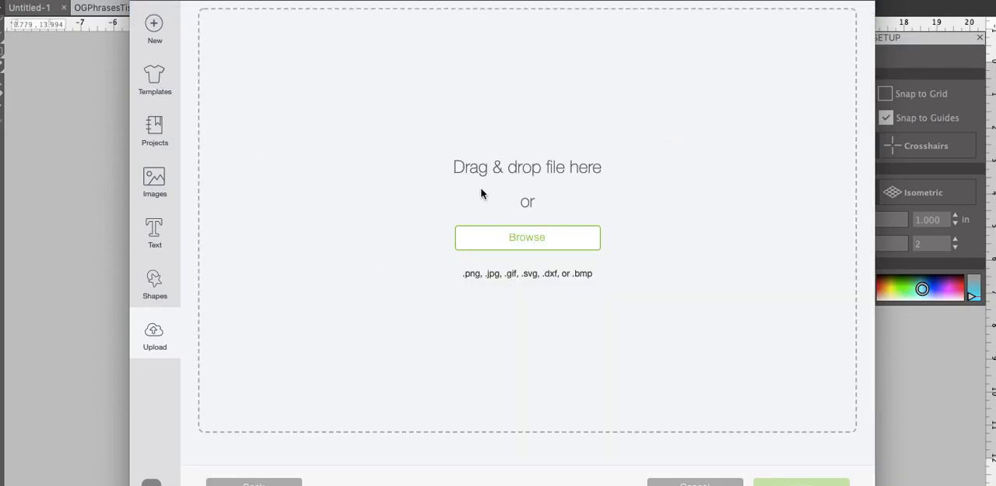
left_click(507, 243)
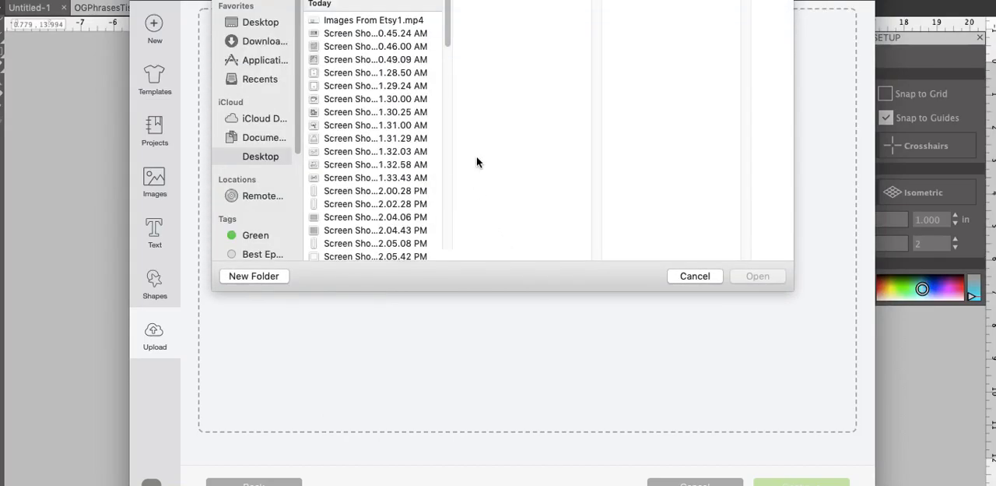
left_click_drag(446, 31, 447, 60)
left_click(393, 117)
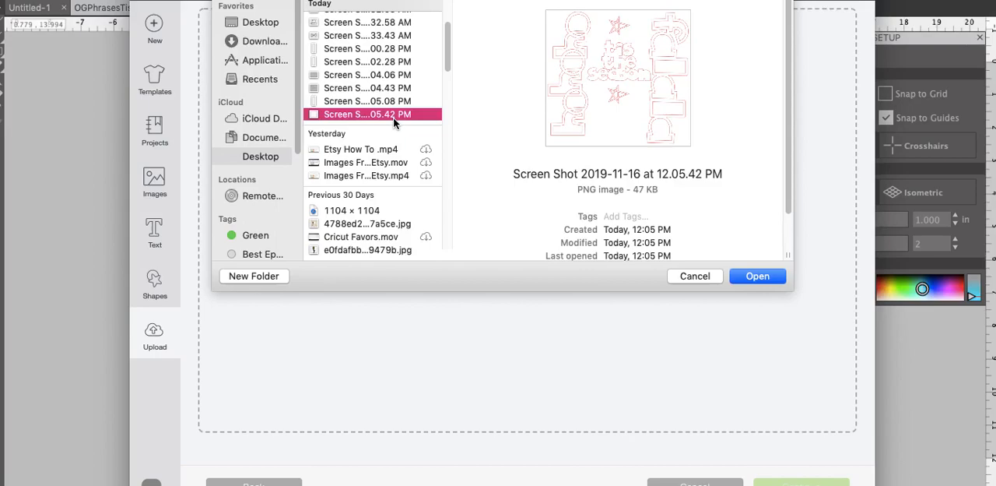
left_click(751, 276)
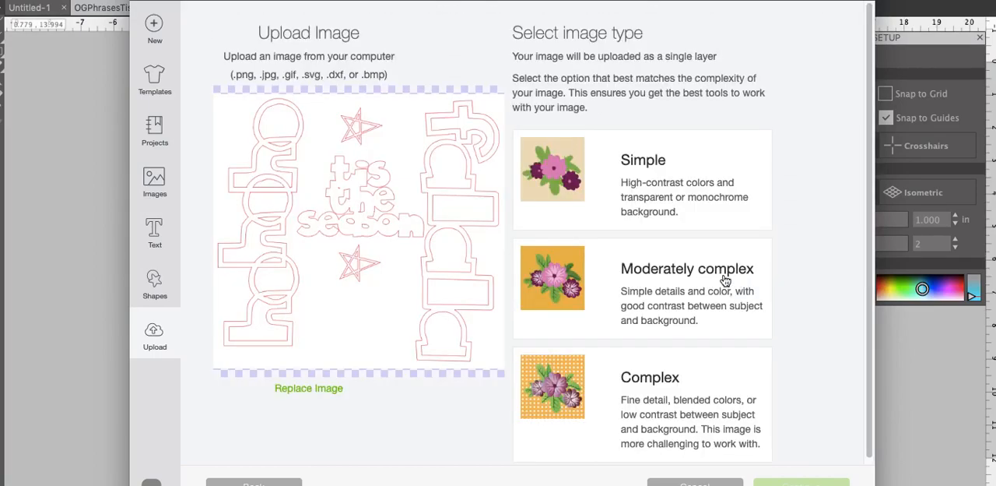
left_click(640, 204)
left_click(803, 483)
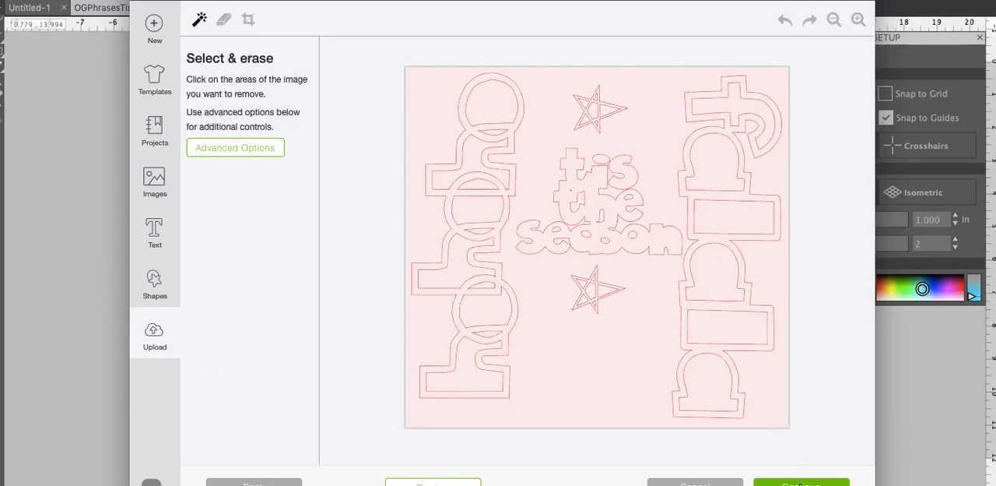
Erase the background around the full design and the inner areas of the "falala" letters
left_click(642, 397)
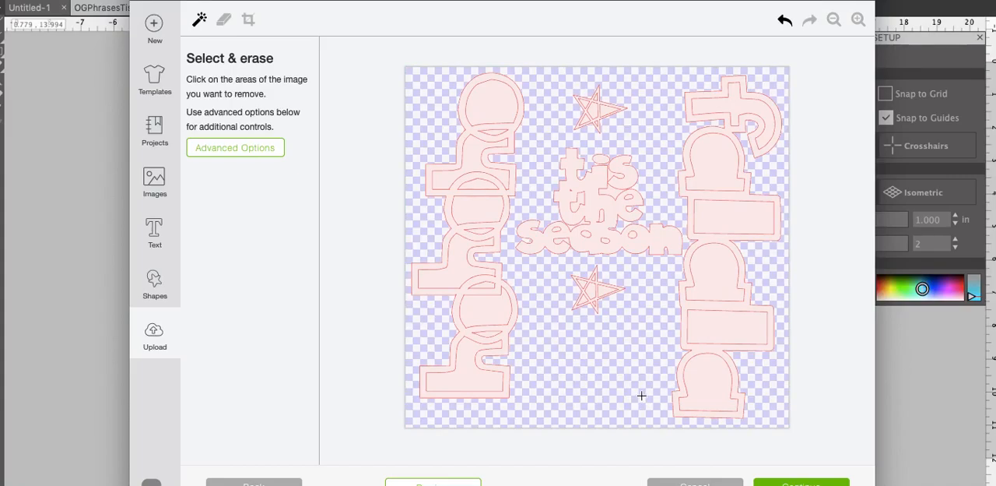
left_click(740, 107)
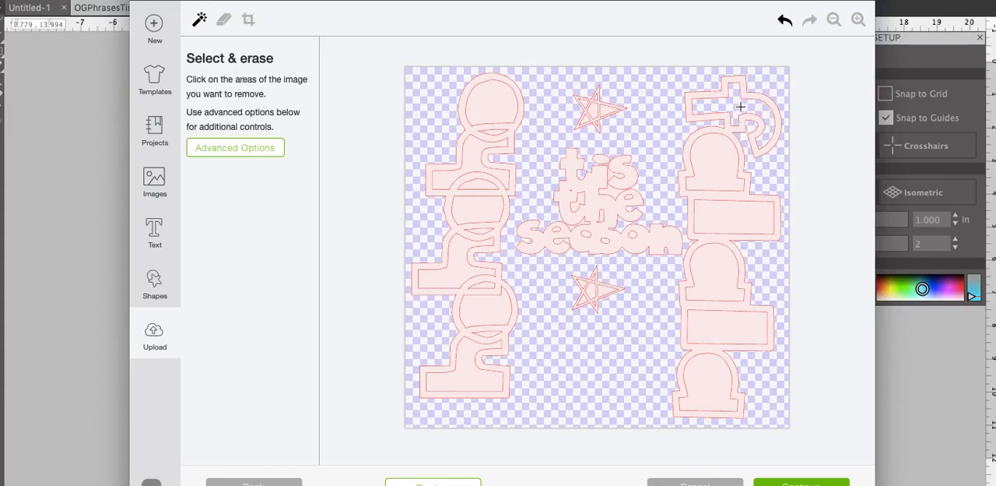
left_click(711, 156)
left_click(736, 212)
left_click(721, 275)
left_click(733, 339)
left_click(706, 384)
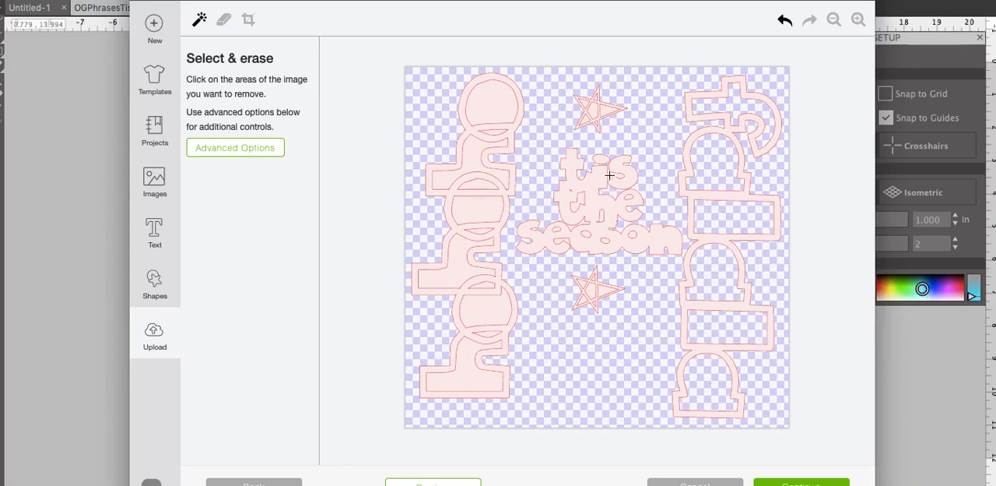
Erase the openings in the upper star and the enclosed openings in the letters of "season"
left_click(585, 117)
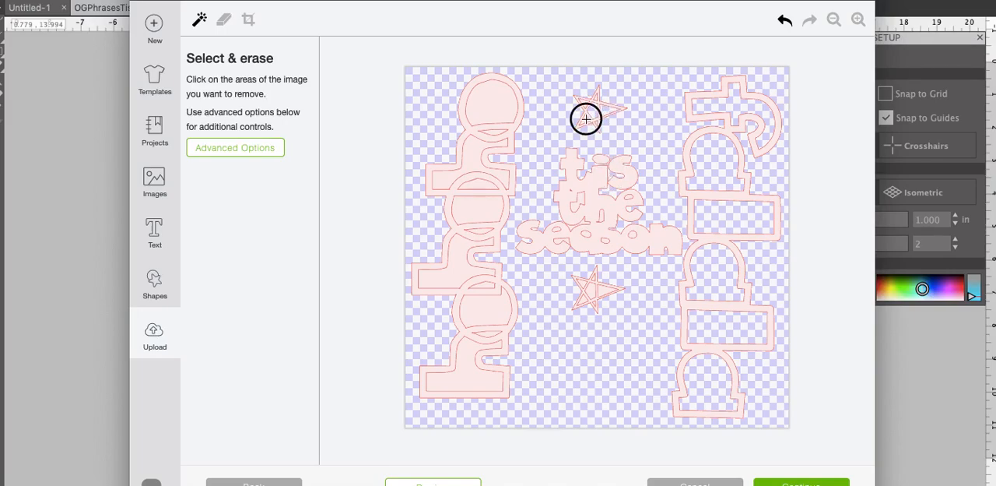
left_click(586, 103)
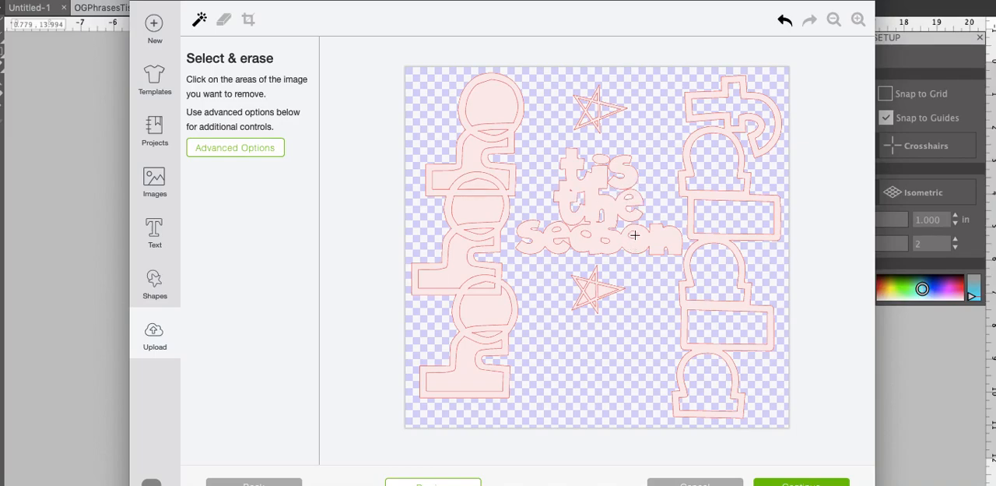
left_click(604, 240)
left_click(585, 234)
left_click(557, 230)
left_click(559, 243)
Erase the openings inside the lower star beneath "season"
left_click(584, 299)
left_click(604, 289)
left_click(594, 277)
Erase the inner areas of the "hohoho" letters and the openings where they overlap
left_click(483, 322)
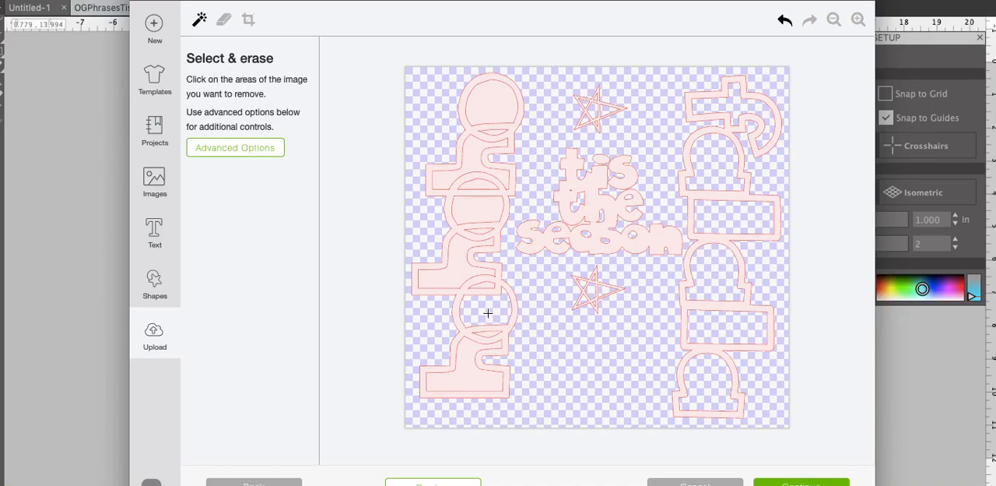
left_click(463, 354)
left_click(458, 269)
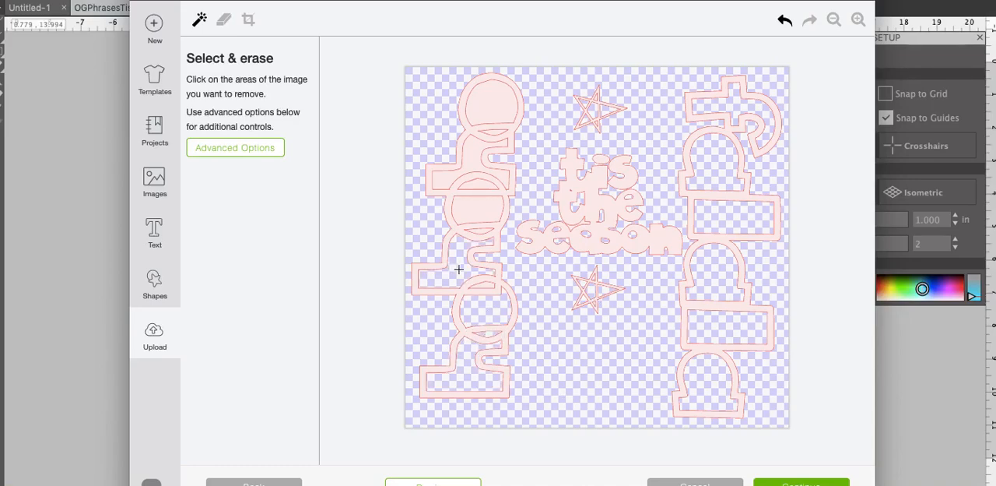
left_click(481, 230)
left_click(484, 210)
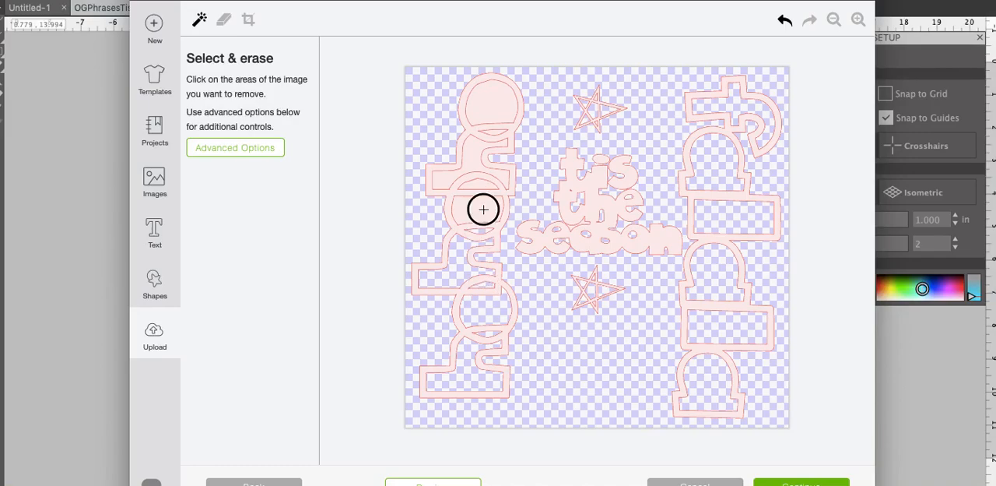
left_click(478, 181)
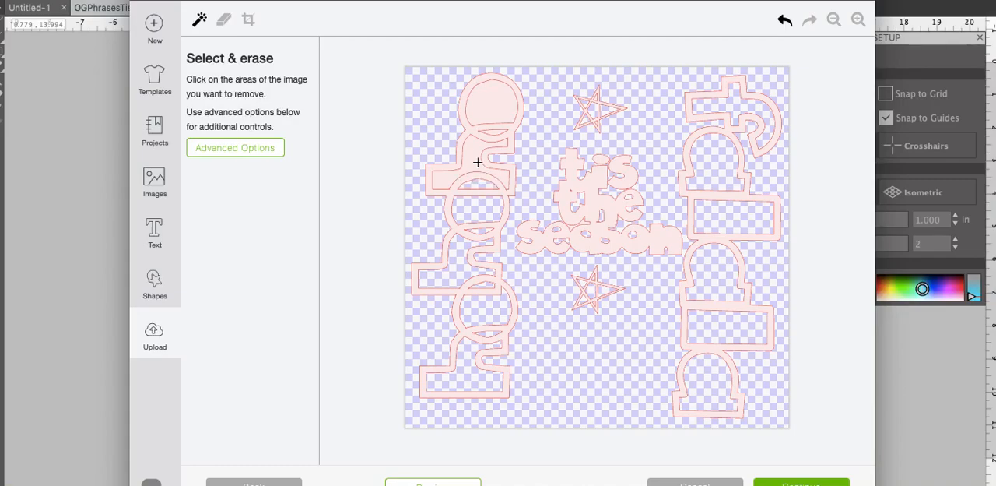
left_click(491, 133)
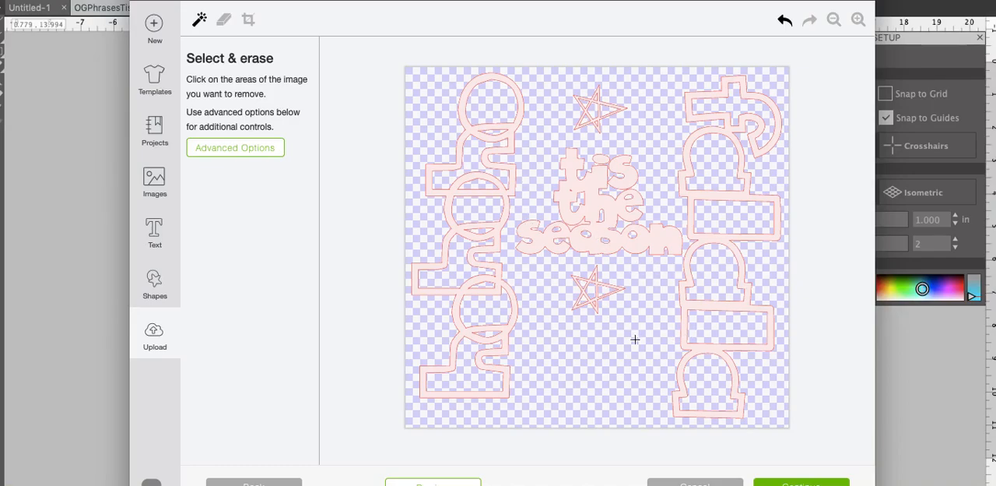
Preview the cleaned-up full design as a cut, keep it as a Cut image, and save it with its current name
left_click(465, 481)
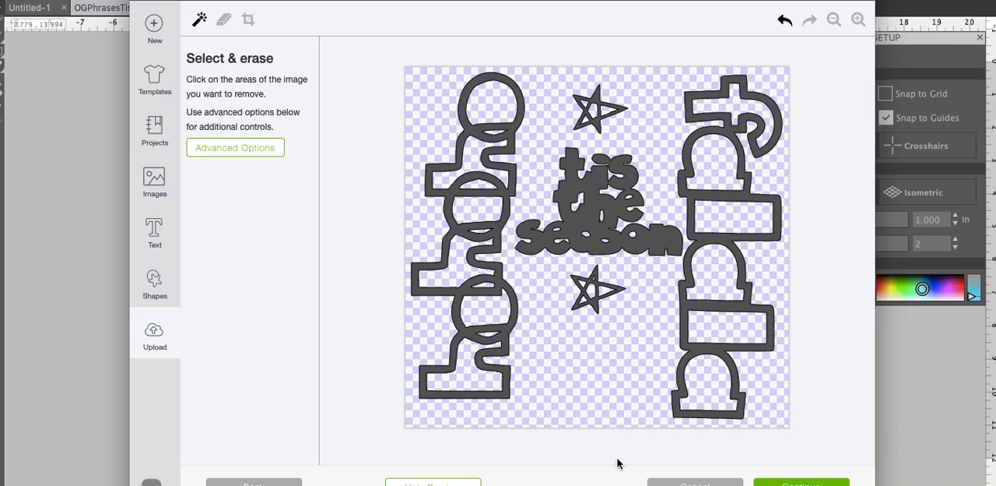
left_click(788, 481)
left_click(679, 267)
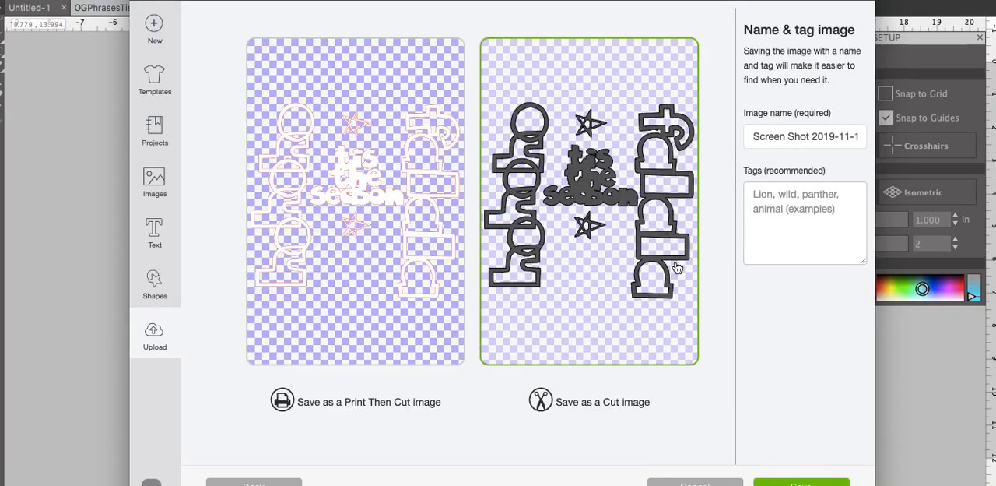
left_click(827, 481)
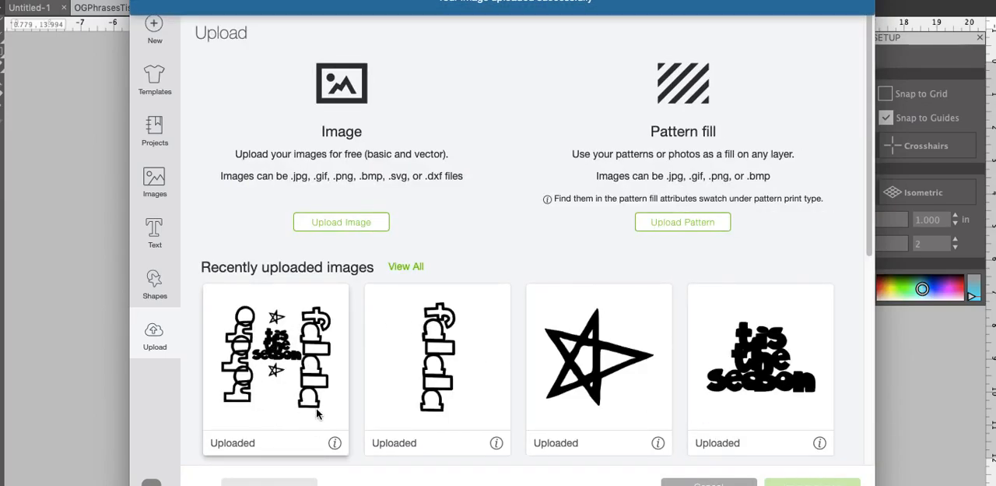
Insert the uploaded full-design image into the canvas and enlarge it to about 6.84 by 6.38 inches, fully within view
left_click(311, 351)
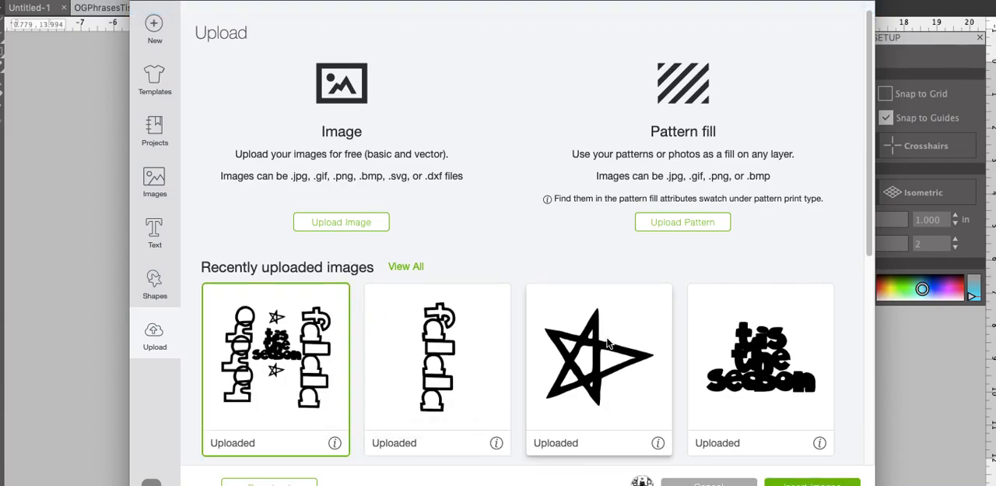
left_click(786, 482)
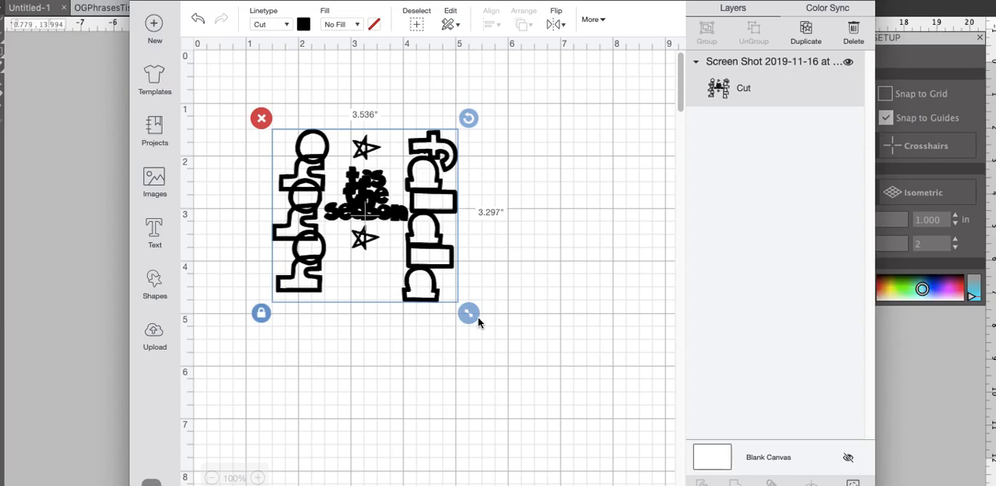
left_click_drag(469, 312, 642, 474)
left_click_drag(576, 331, 501, 279)
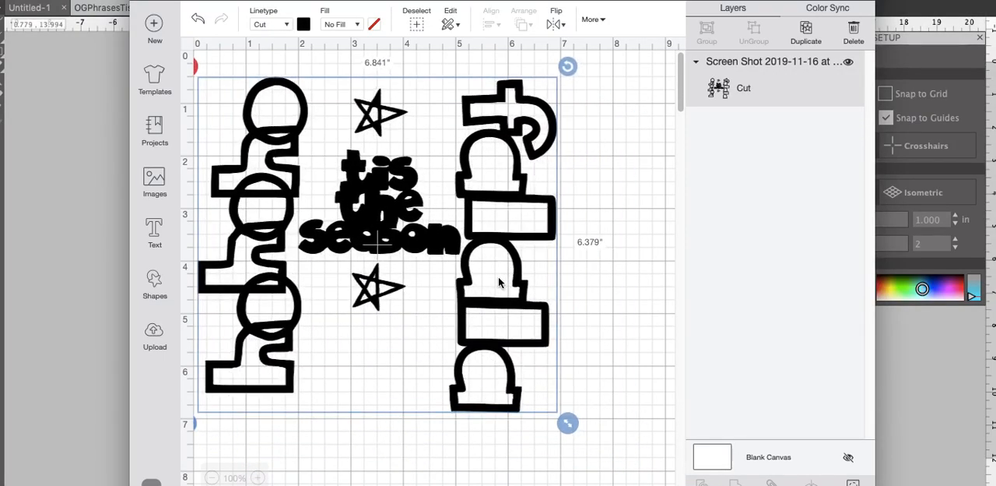
left_click_drag(528, 318, 554, 321)
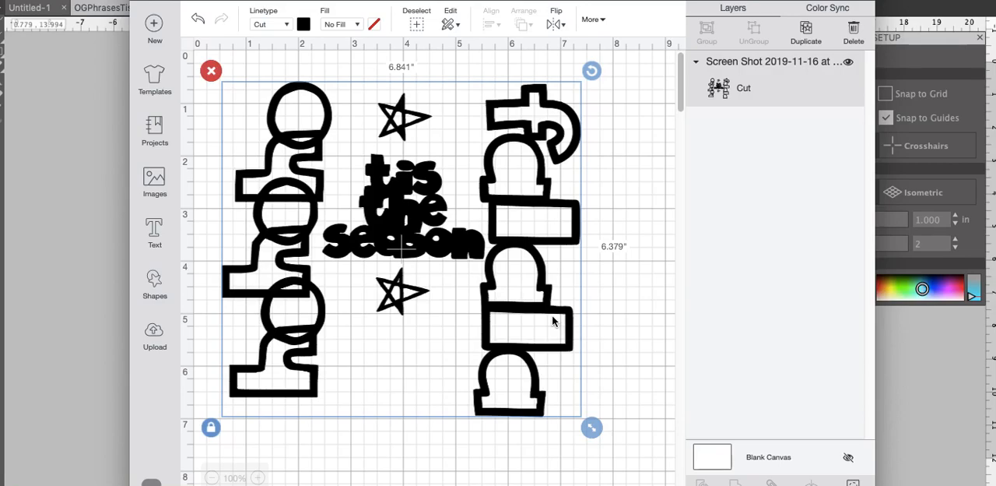
Check the full design's selection on the canvas and return to the image upload page
left_click(619, 227)
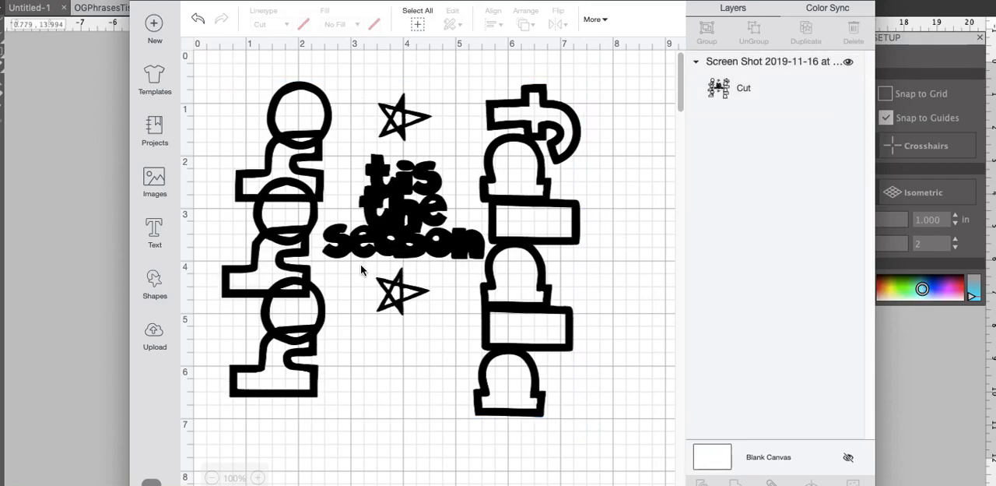
left_click(327, 117)
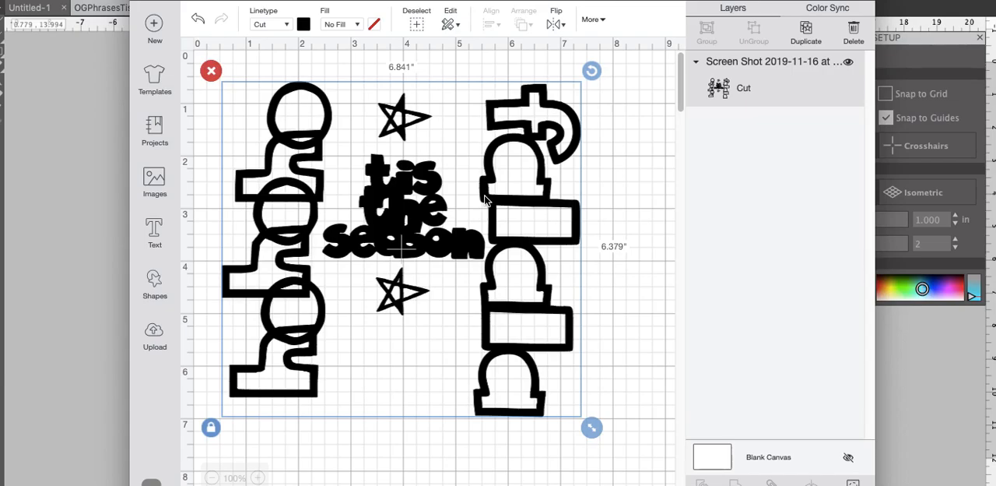
left_click(155, 335)
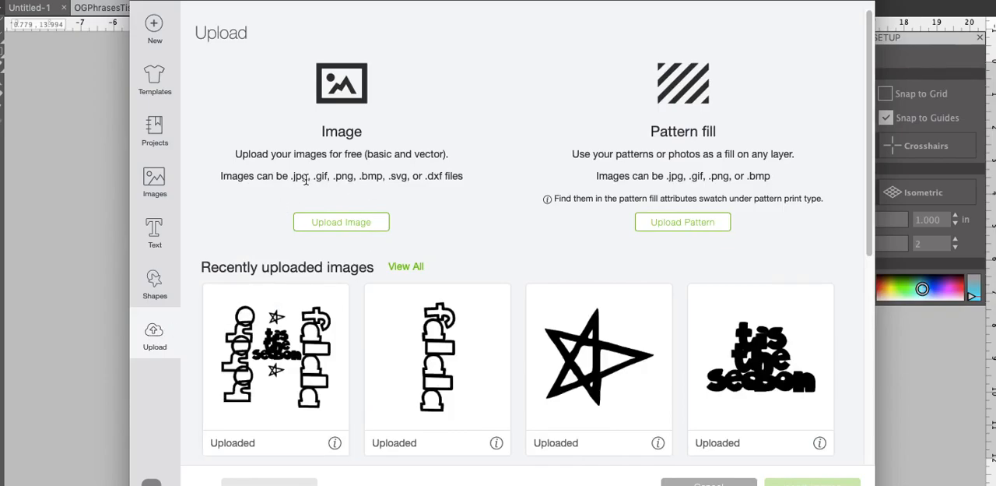